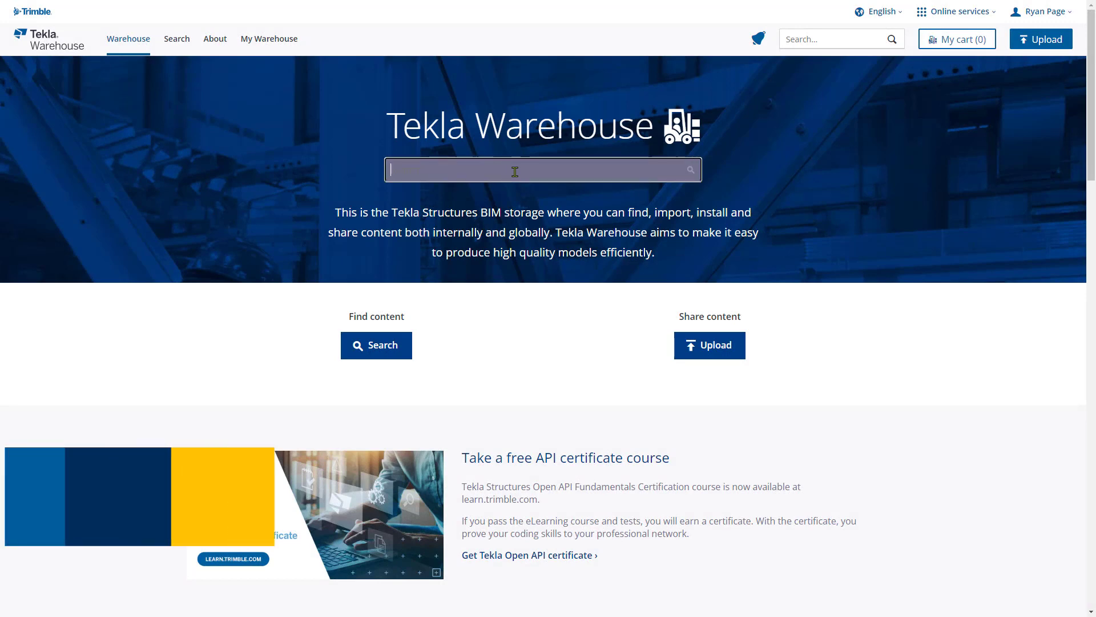
Search Tekla Warehouse for 'masonry role' and open the Masonry Role - USA Imperial item.
type("masonry rol")
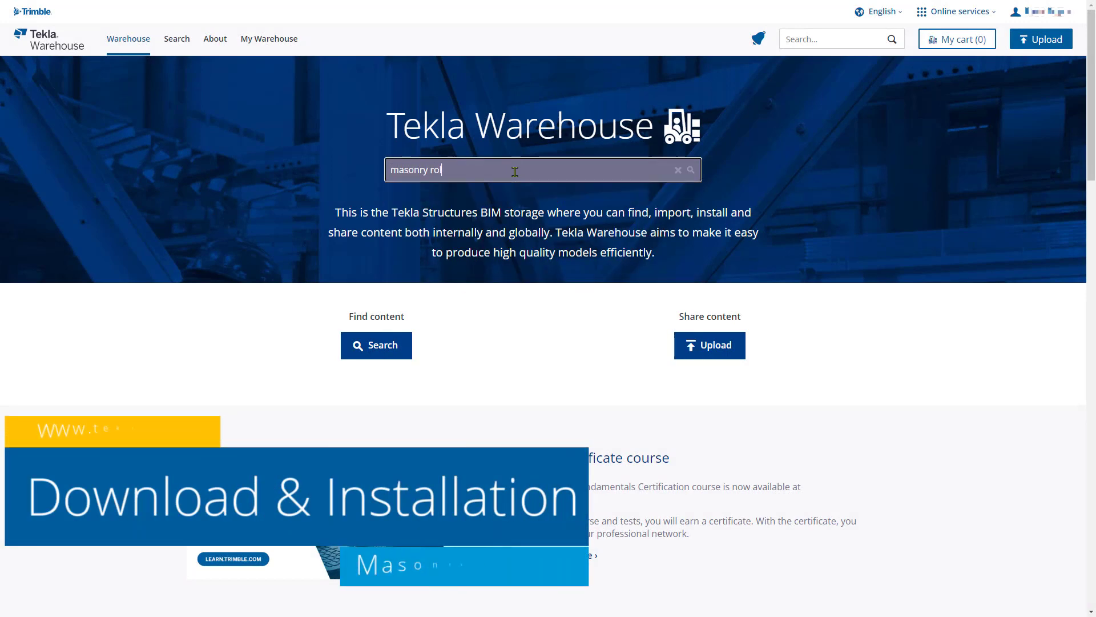
type("e")
left_click(518, 192)
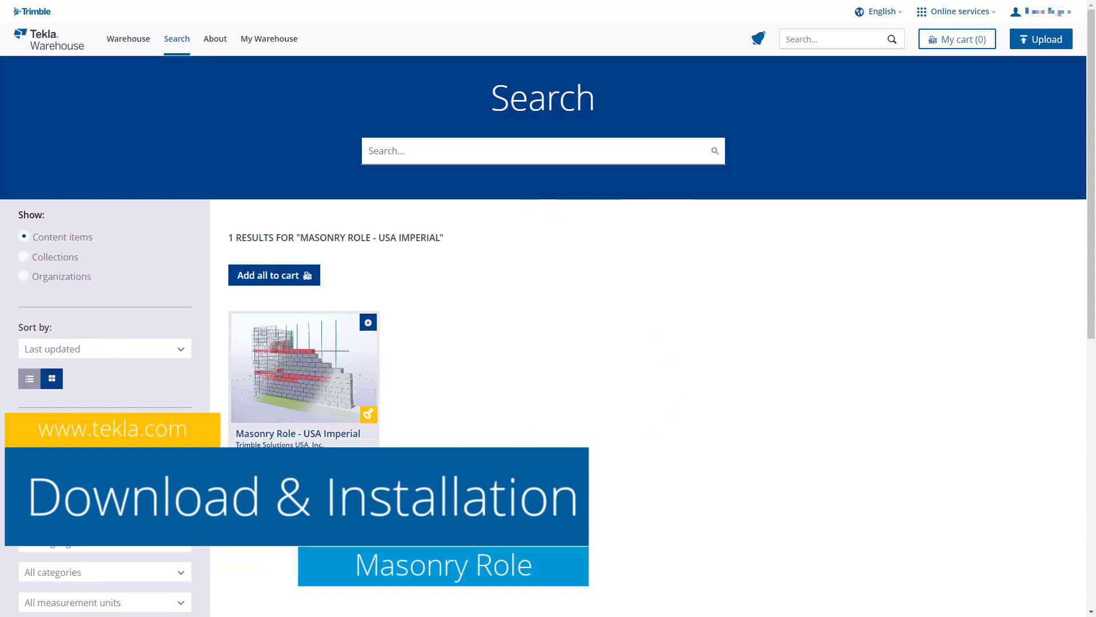
left_click(349, 441)
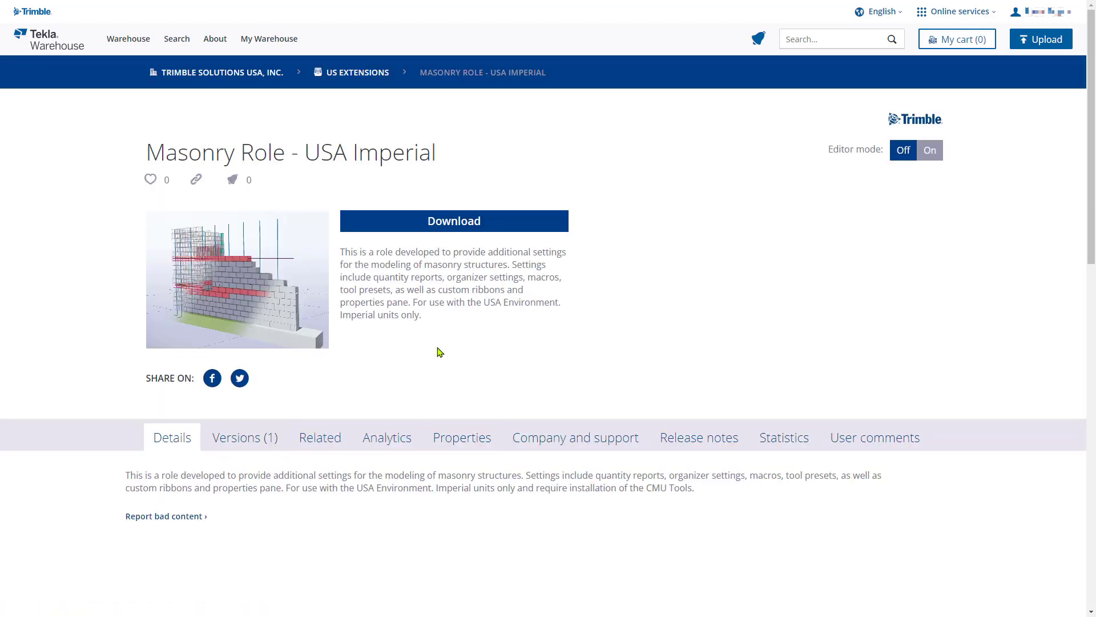
Review the package's available versions and its compatibility and prerequisite details.
scroll(439, 351, "down", 3)
left_click(245, 302)
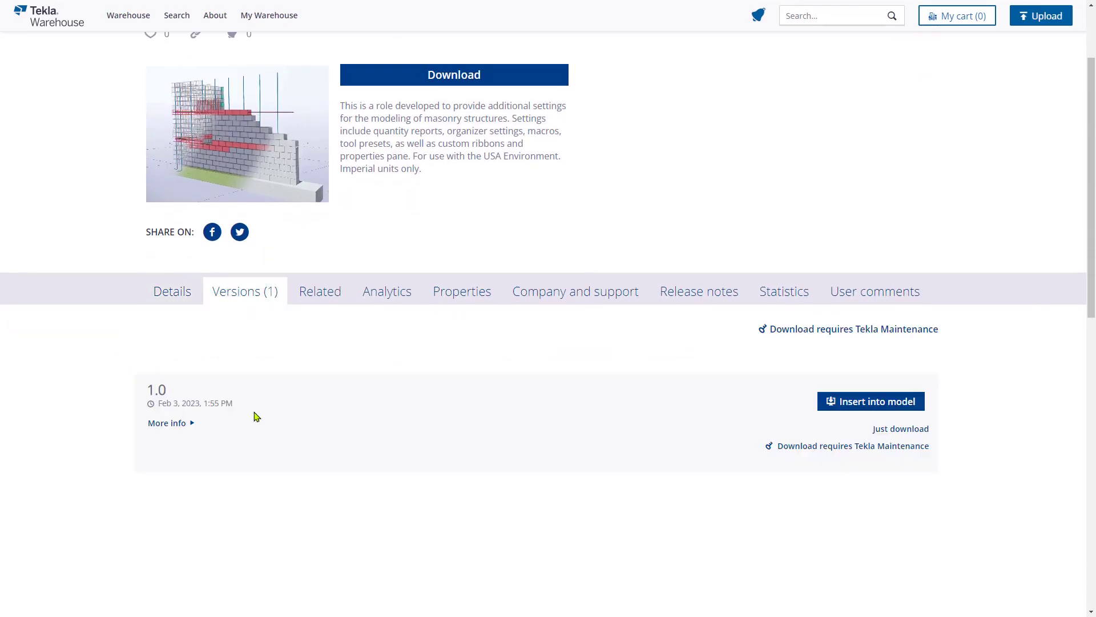
left_click(189, 422)
scroll(628, 468, "down", 1)
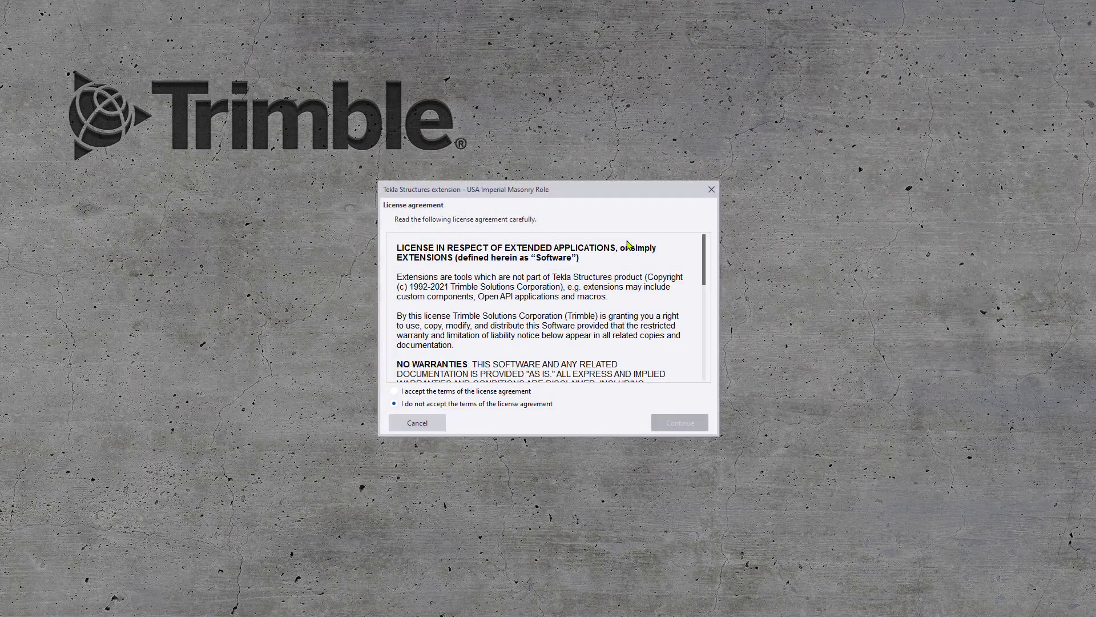
Accept the USA Imperial Masonry Role licence terms and continue the installation.
left_click(402, 394)
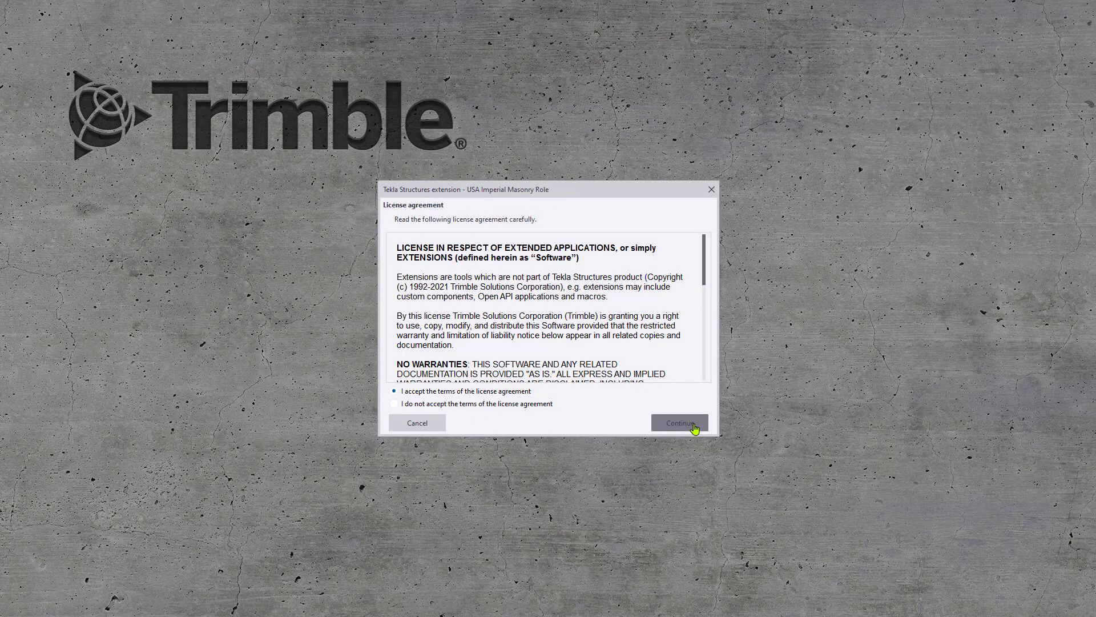
left_click(679, 423)
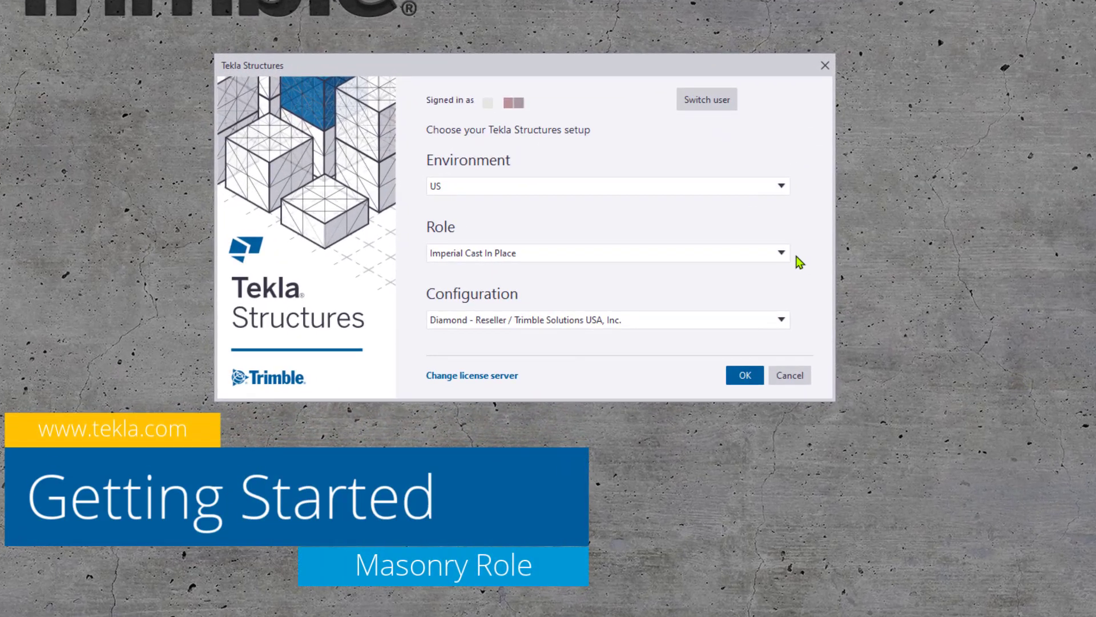
Choose the Imperial Masonry role and create a new model based on the Masonry template.
left_click(781, 253)
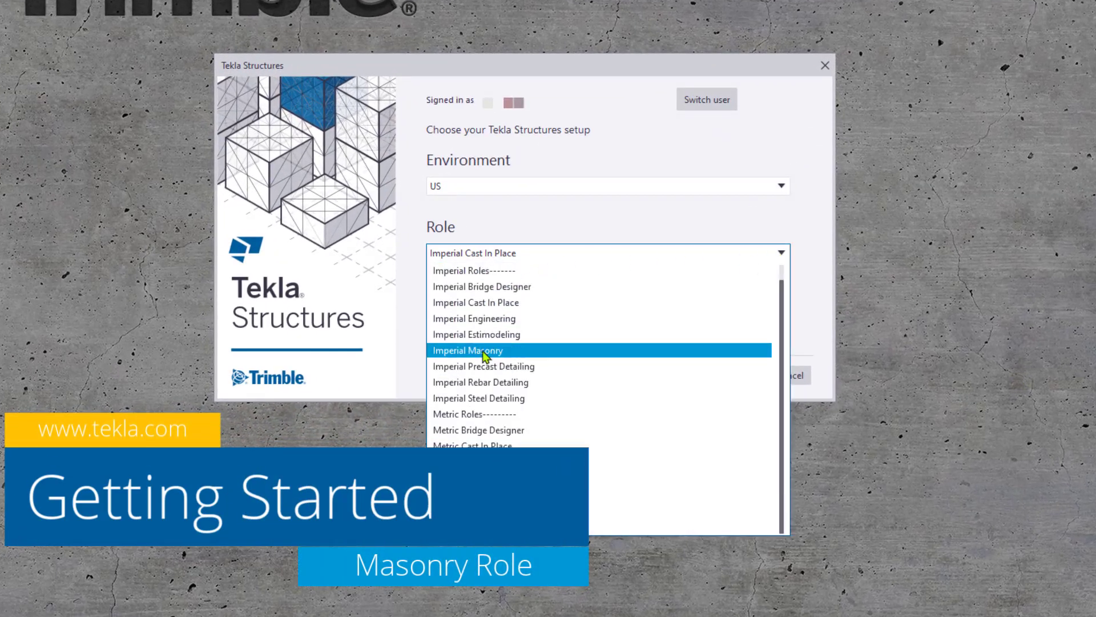
left_click(532, 353)
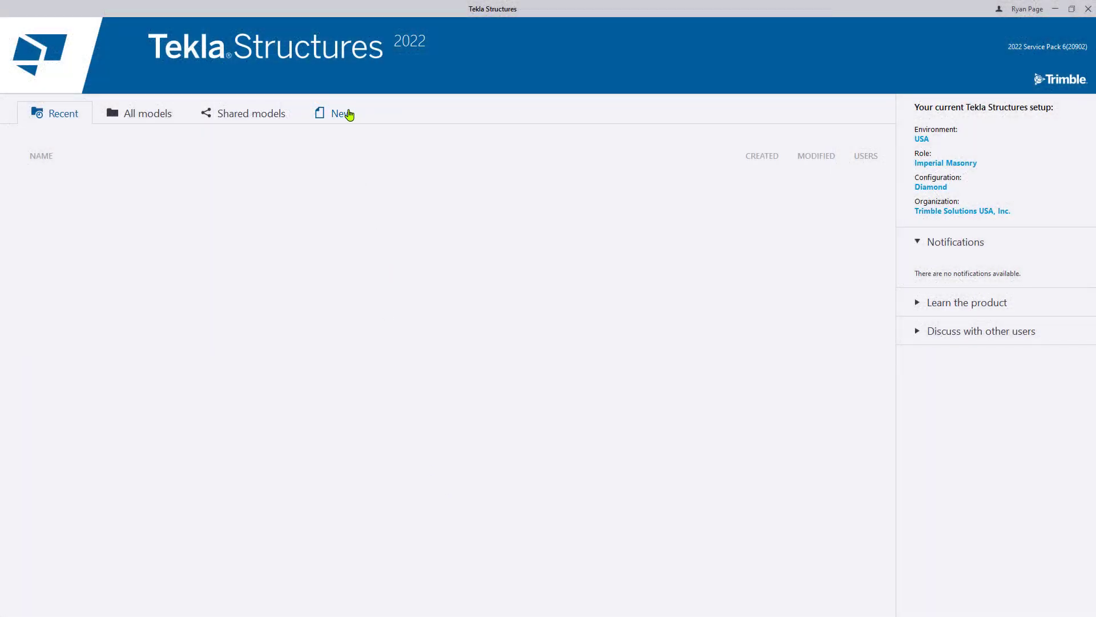
left_click(344, 112)
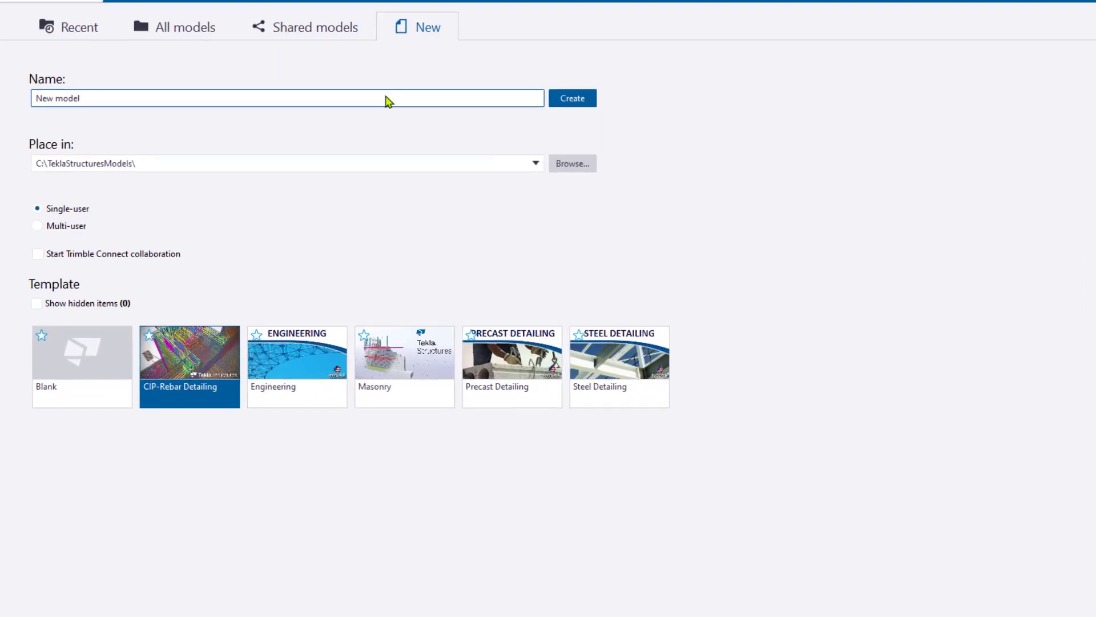
left_click(343, 400)
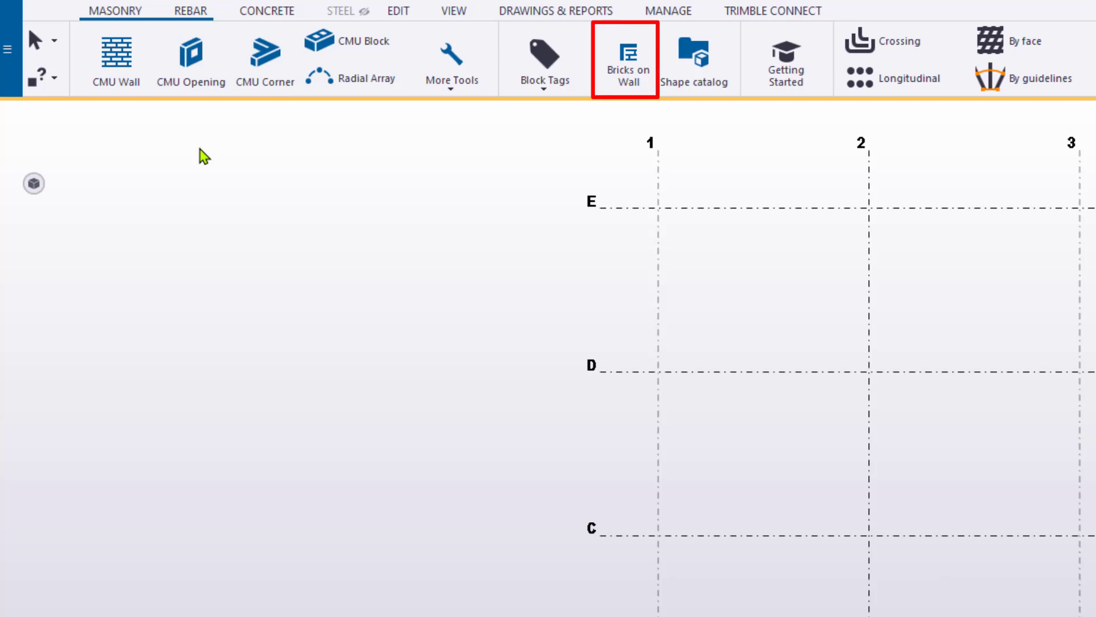
Draw a CMU wall from grid B/1 to B/2 and bring up its CMU Wall settings.
left_click(117, 58)
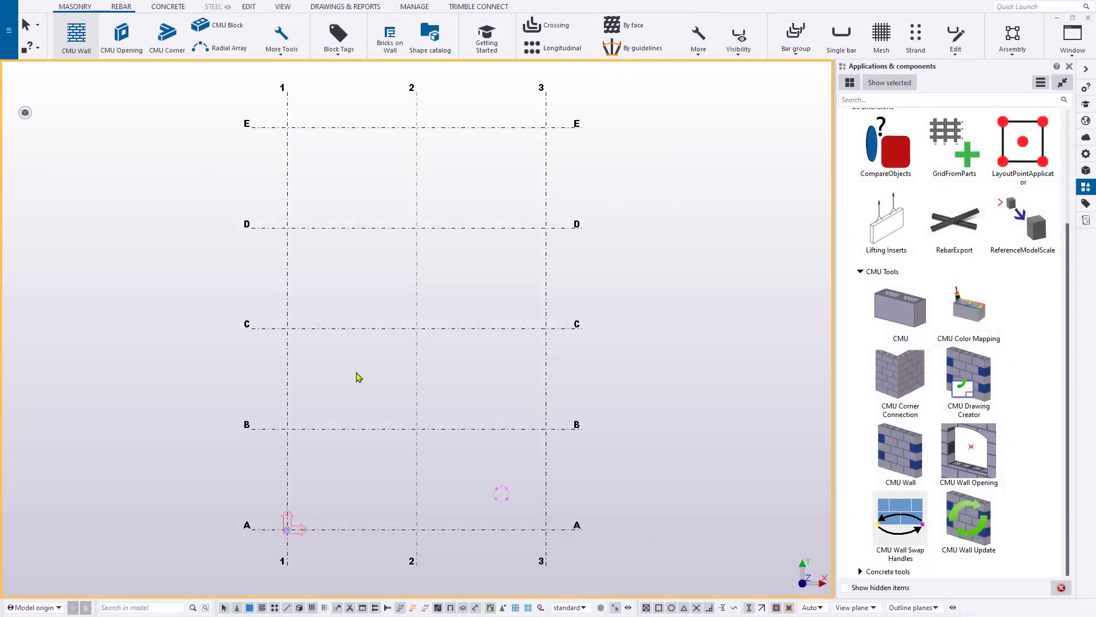
middle_click_drag(333, 406, 311, 386, "ctrl")
scroll(281, 385, "up", 5)
left_click(280, 385)
left_click(590, 341)
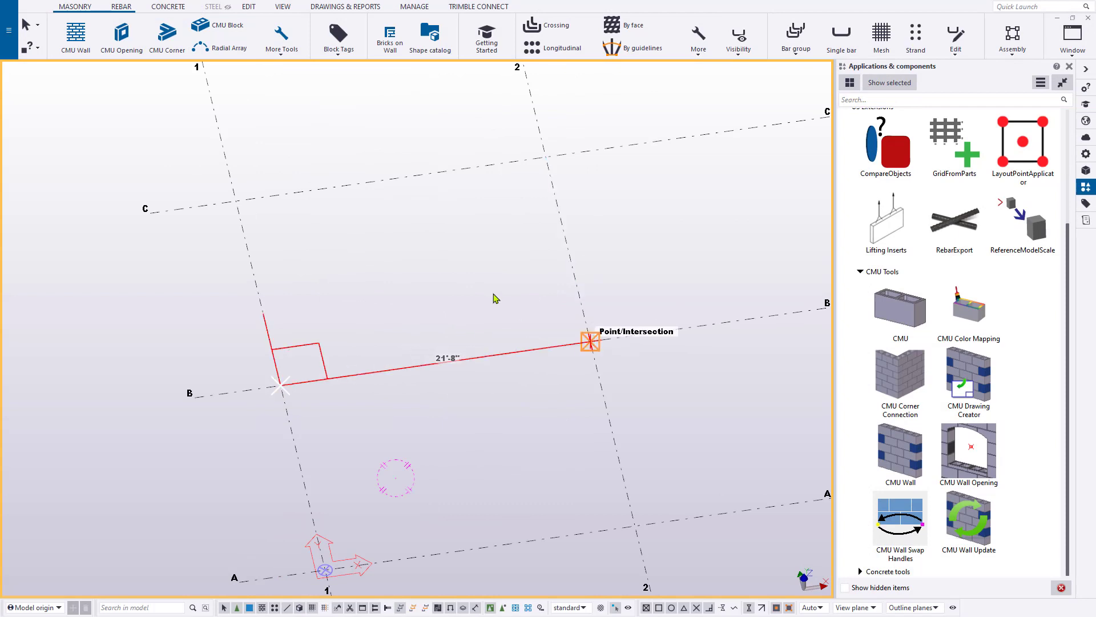
double_click(80, 38)
left_click_drag(125, 16, 245, 158)
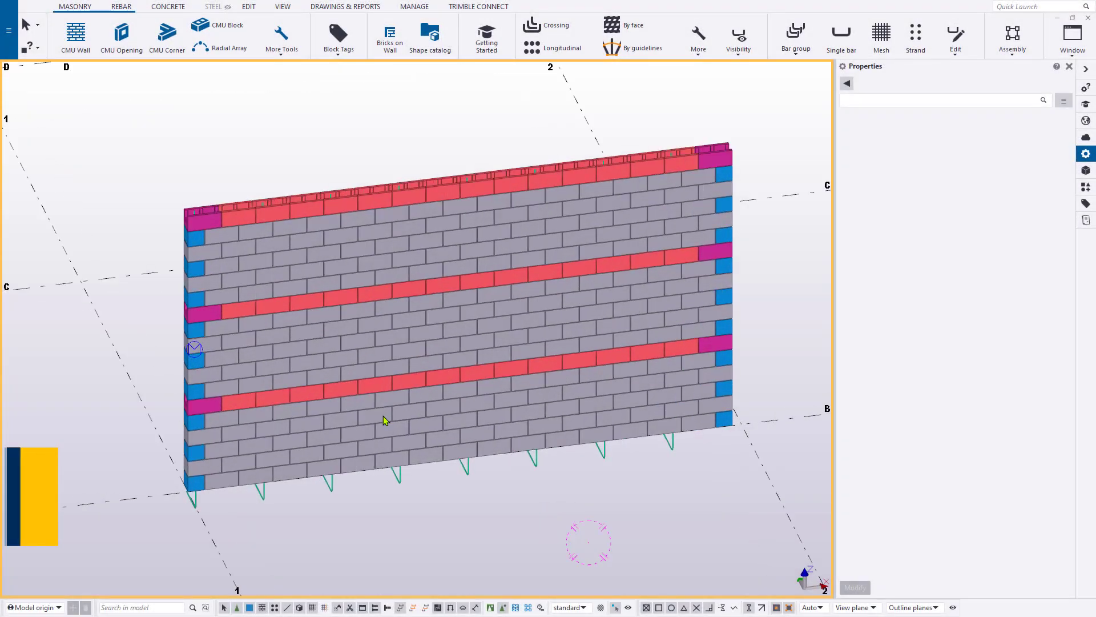
Select a CMU block to inspect its masonry properties and open the CMU wall settings.
scroll(383, 416, "up", 2)
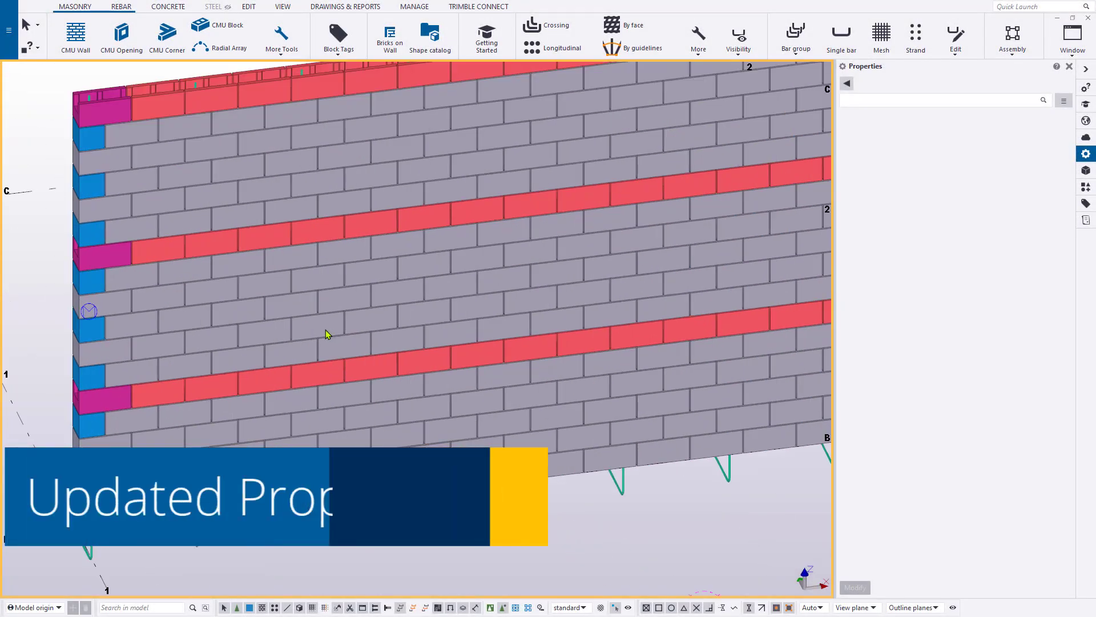
left_click(325, 331)
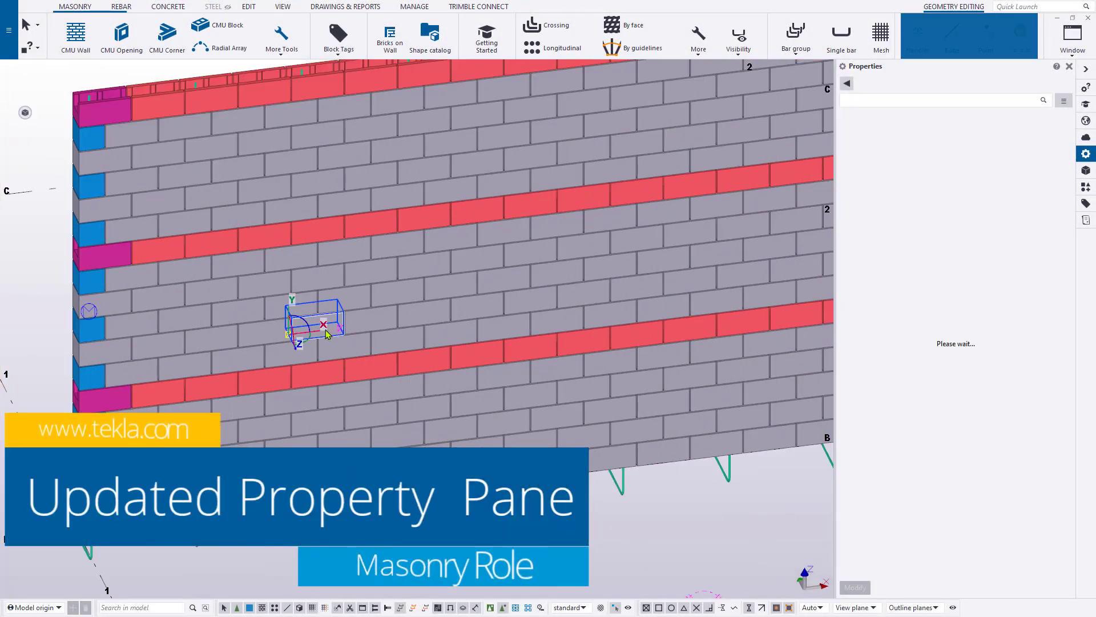
double_click(326, 334)
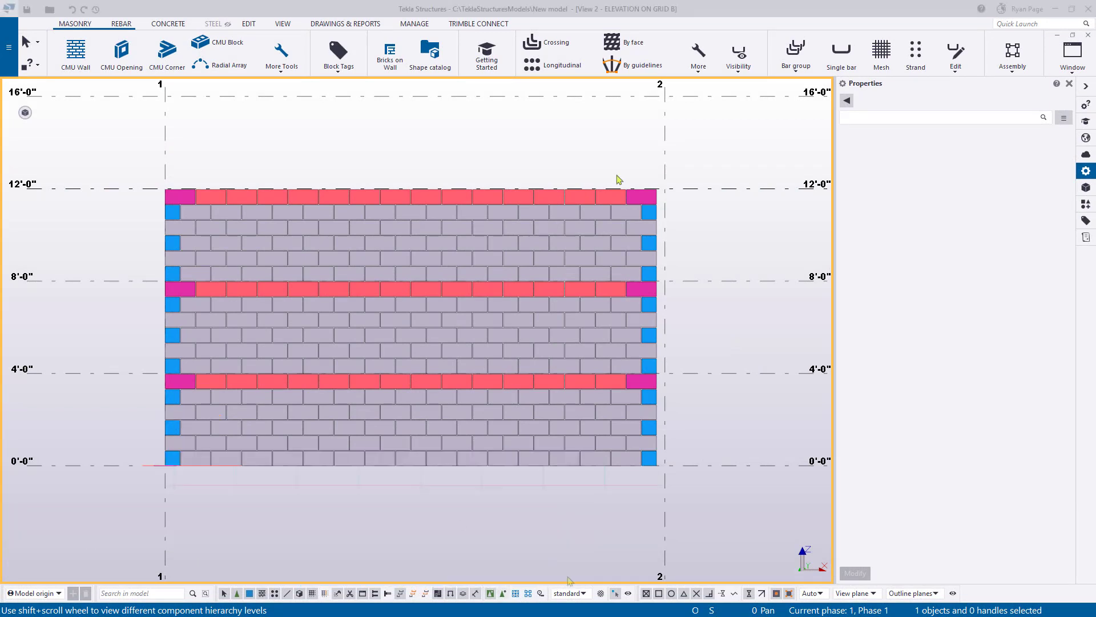
Apply the CMU_Tag_Reinforced selection filter and select all 168 reinforced blocks.
left_click(583, 593)
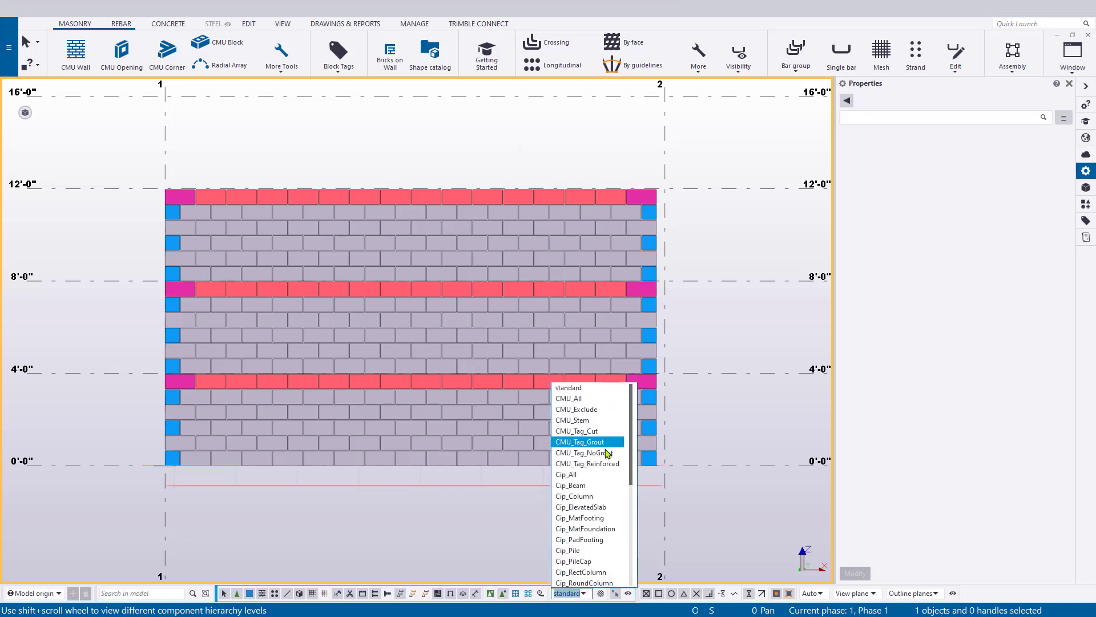
left_click(602, 464)
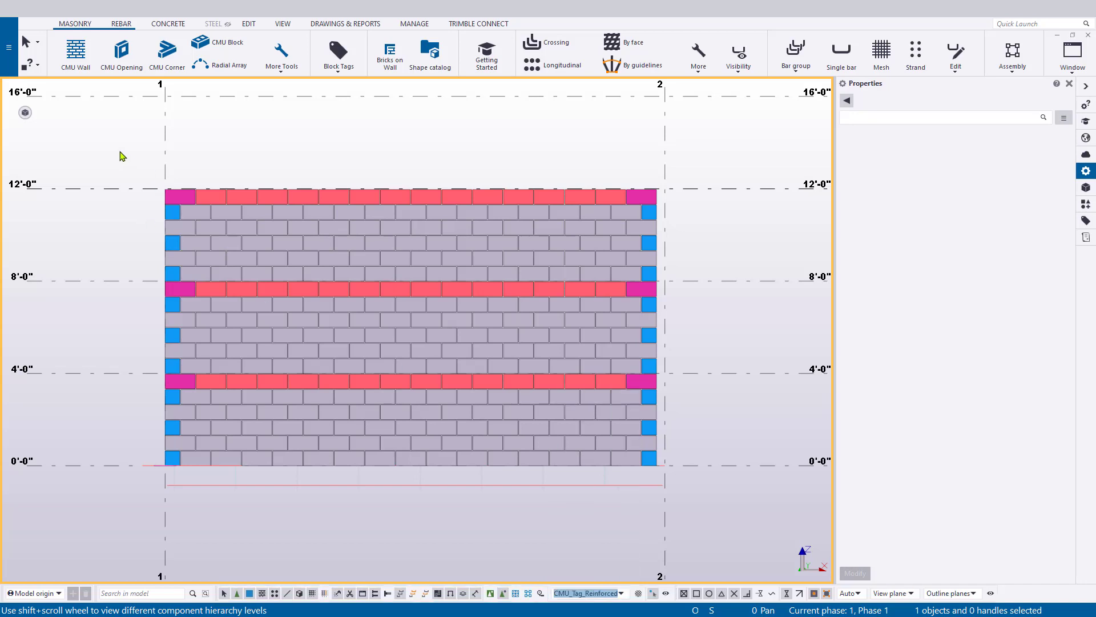
key("ctrl+a")
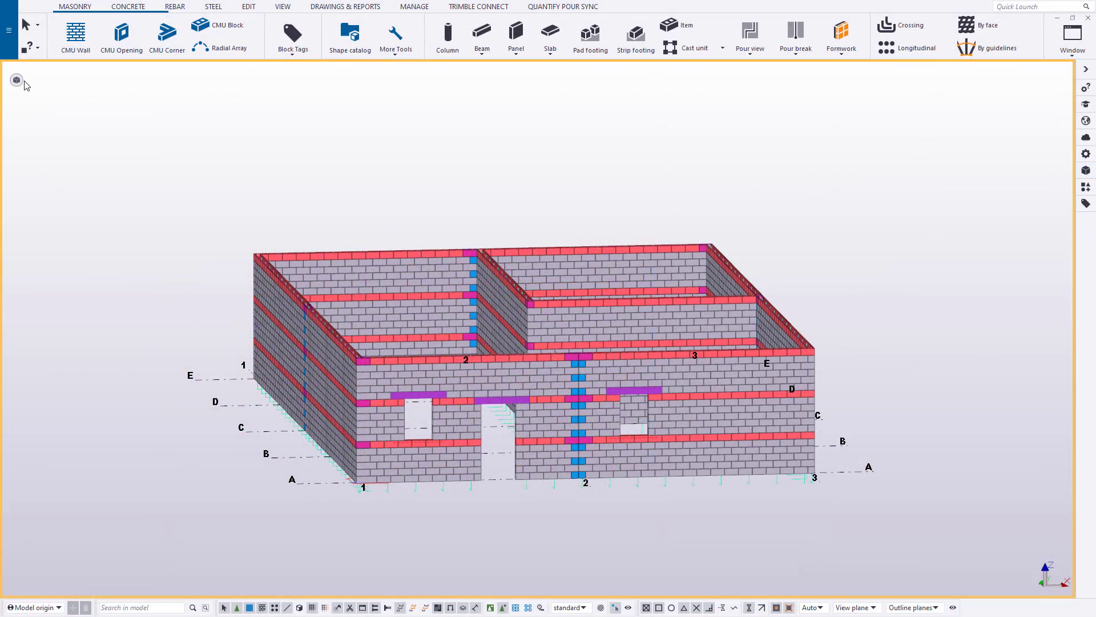
Show the whole building in 3-D coloured with the CMU_TaggedBlocks object representation.
left_click(21, 81)
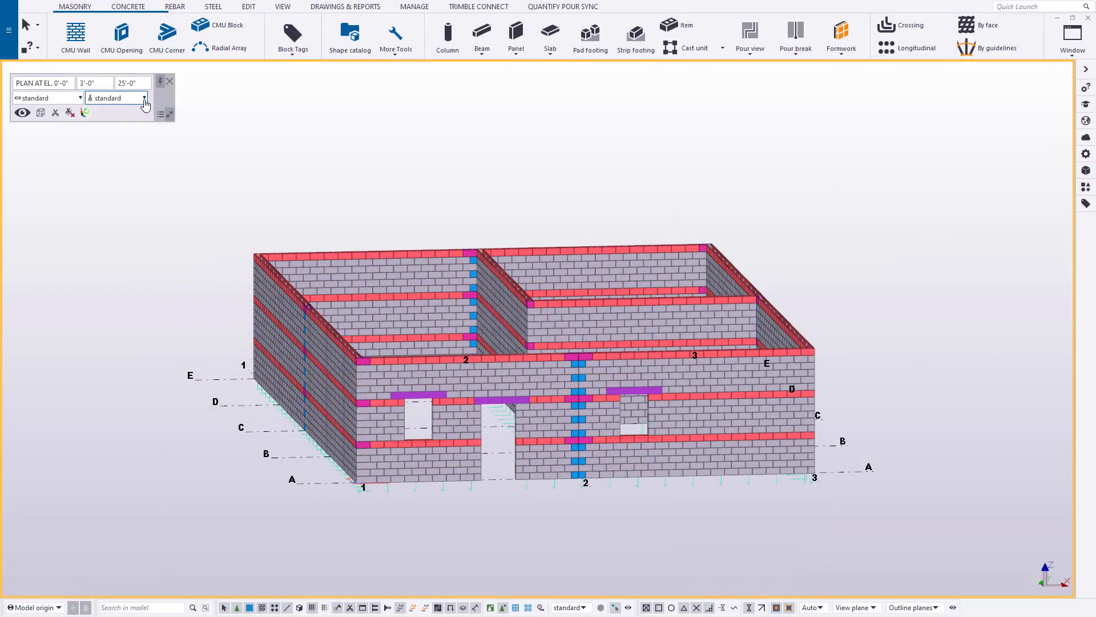
left_click(144, 101)
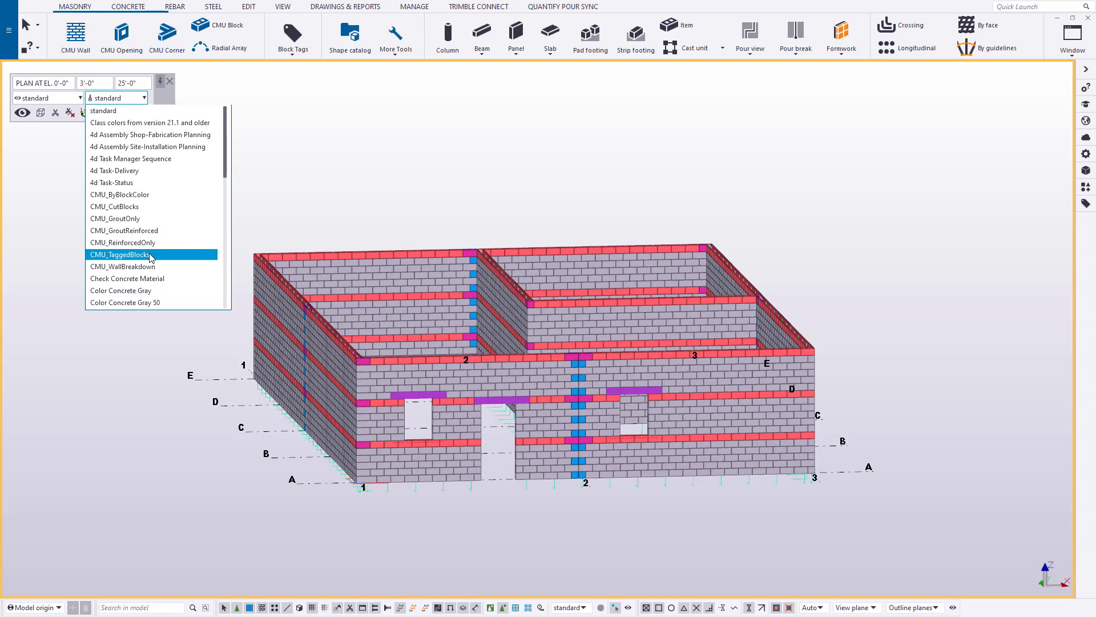
left_click(152, 257)
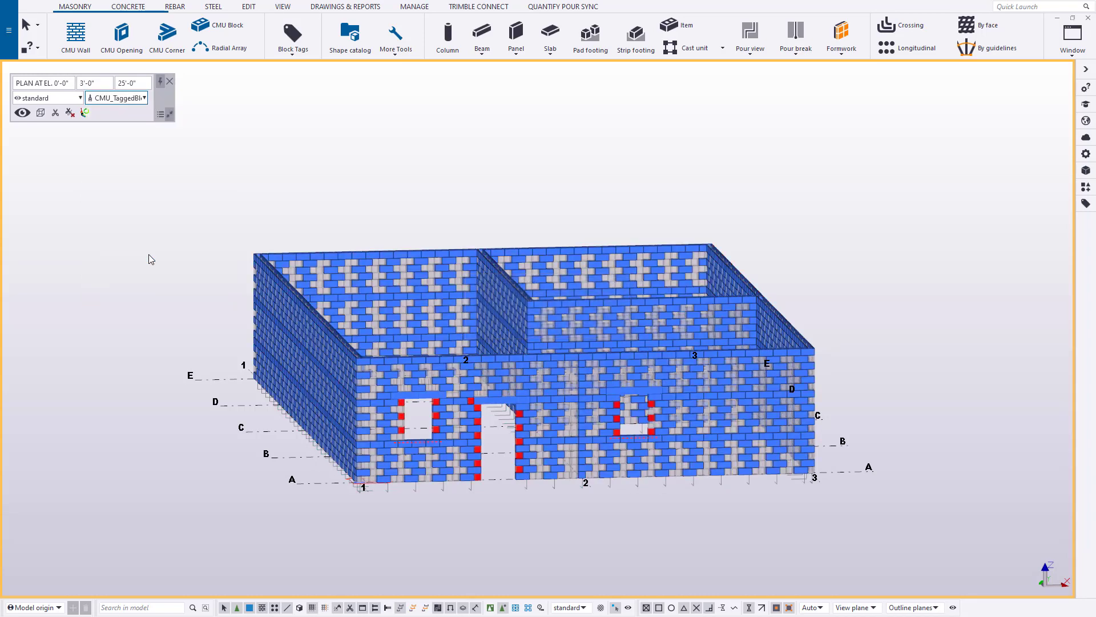
Tag three blocks beside the left window opening as grouted with Block Tags > Add Grout.
middle_click_drag(912, 355, 662, 292, "ctrl")
scroll(585, 297, "up", 5)
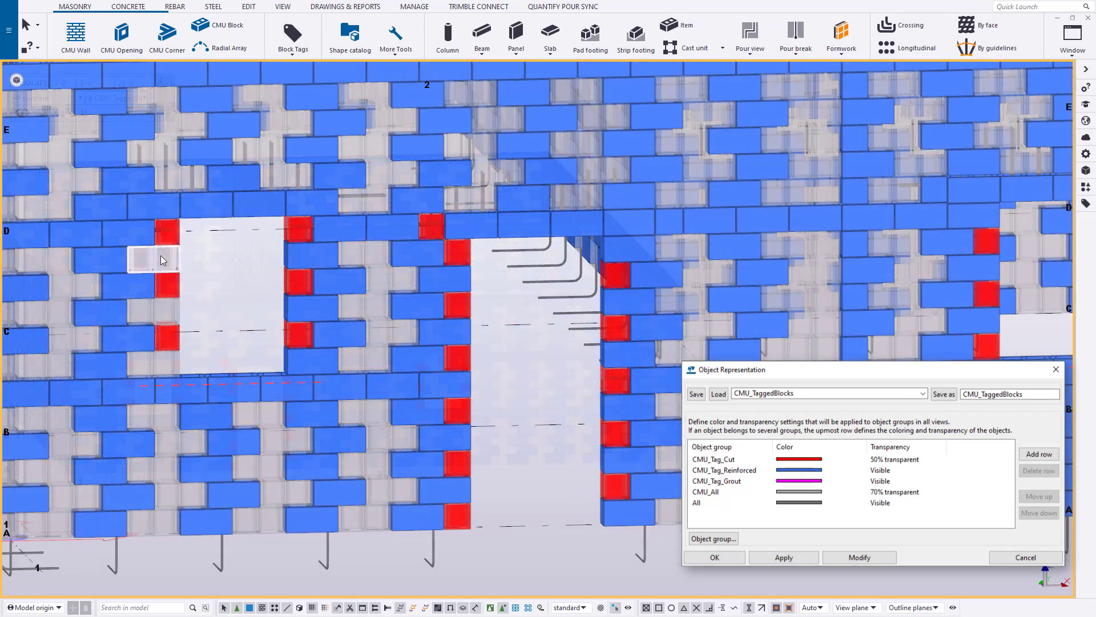
left_click(150, 257)
left_click(150, 311, "ctrl")
left_click(151, 366, "ctrl")
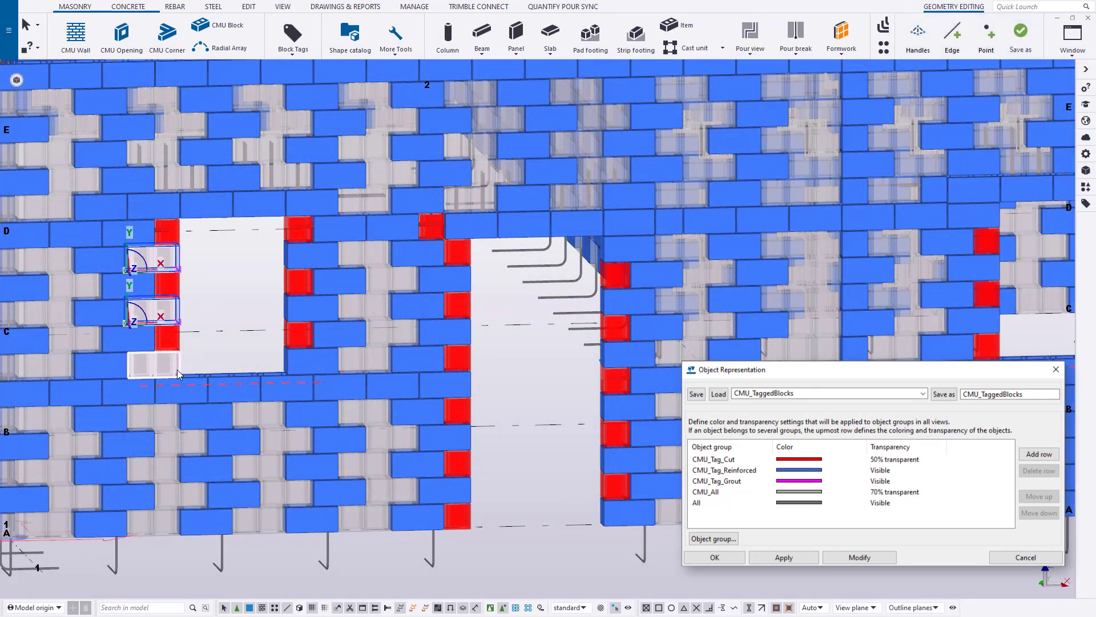
left_click(293, 49)
left_click(297, 130)
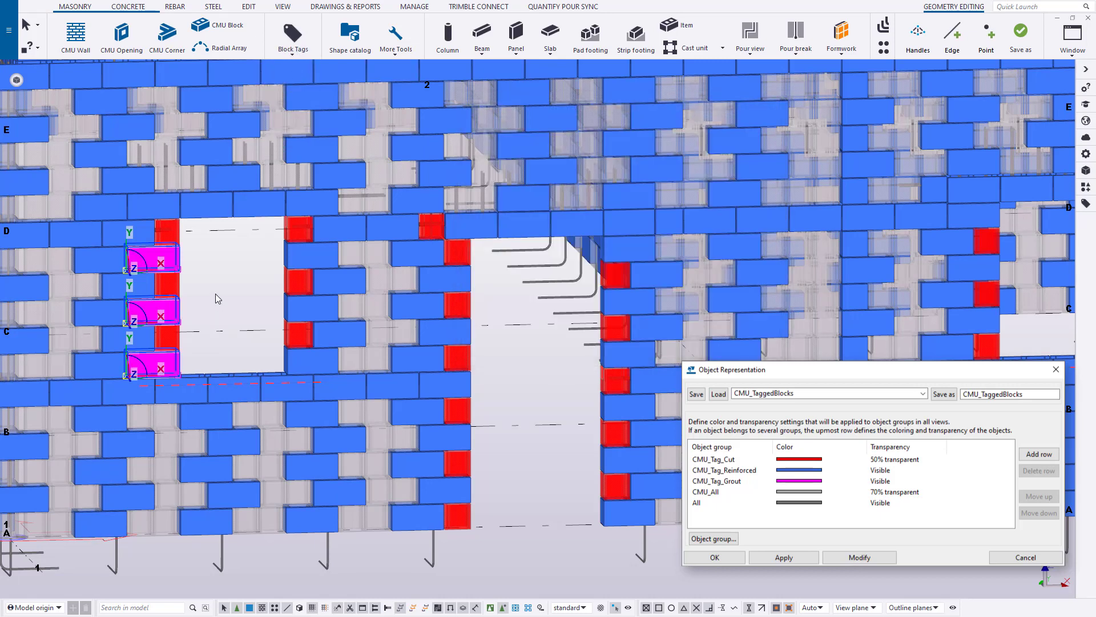
key("Escape")
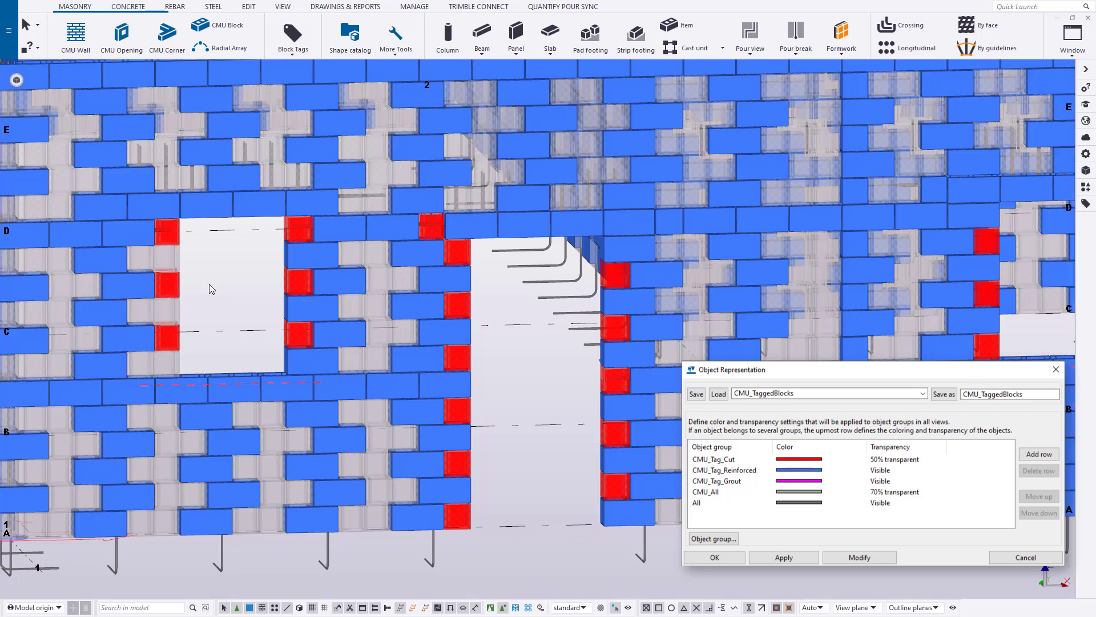
Tag three blocks left of the window opening with rebar.
left_click(180, 260)
left_click(179, 311, "ctrl")
left_click(179, 366, "ctrl")
left_click(314, 47)
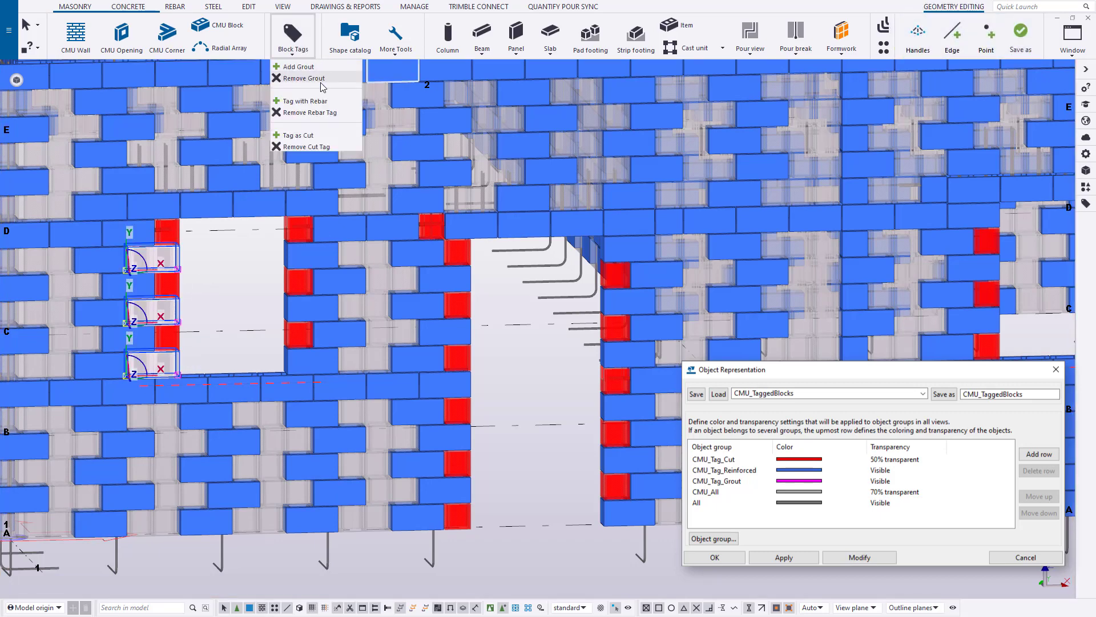
left_click(318, 106)
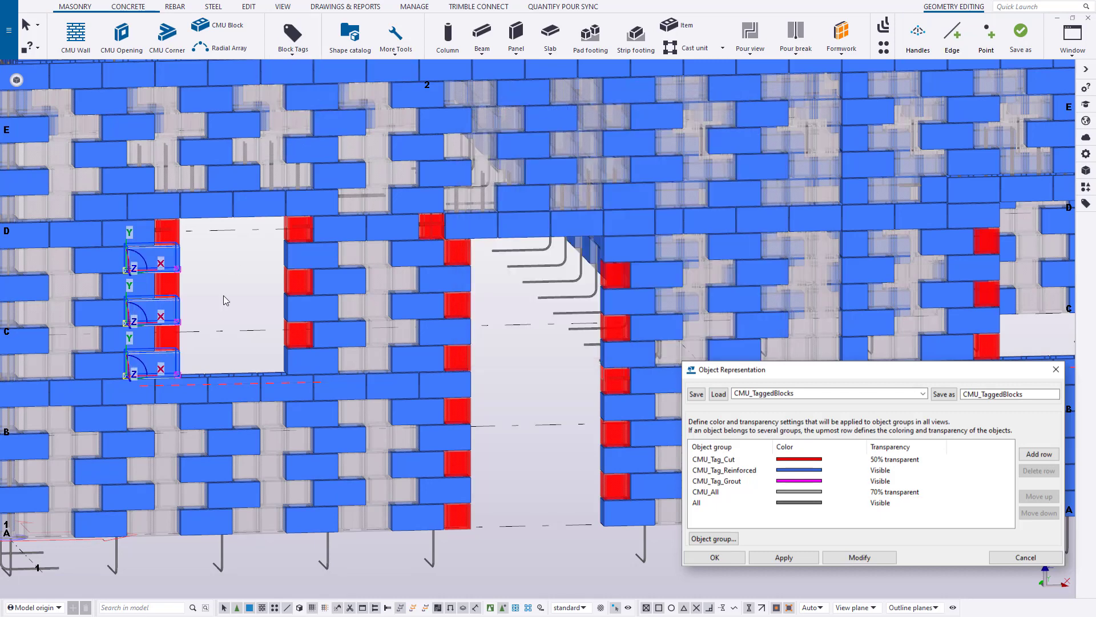
Tag the vertical column of blocks right of the window as grouted.
left_click(365, 254)
left_click(391, 280, "ctrl")
left_click(368, 313, "ctrl")
left_click(367, 313, "ctrl")
left_click(392, 333, "ctrl")
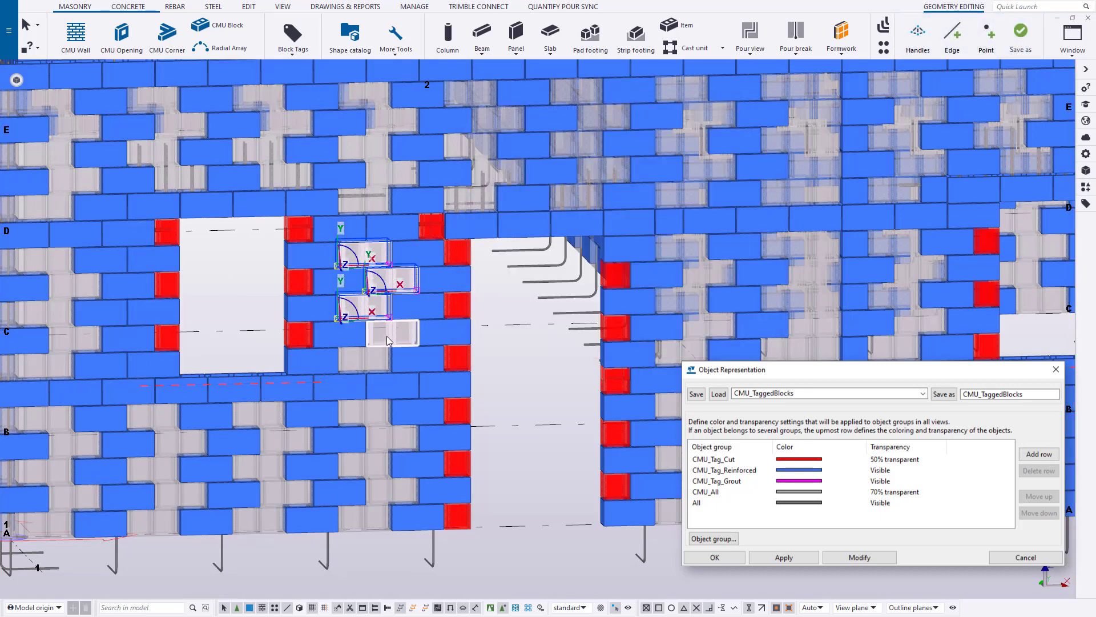
left_click(362, 366, "ctrl")
left_click(363, 417, "ctrl")
left_click(392, 445, "ctrl")
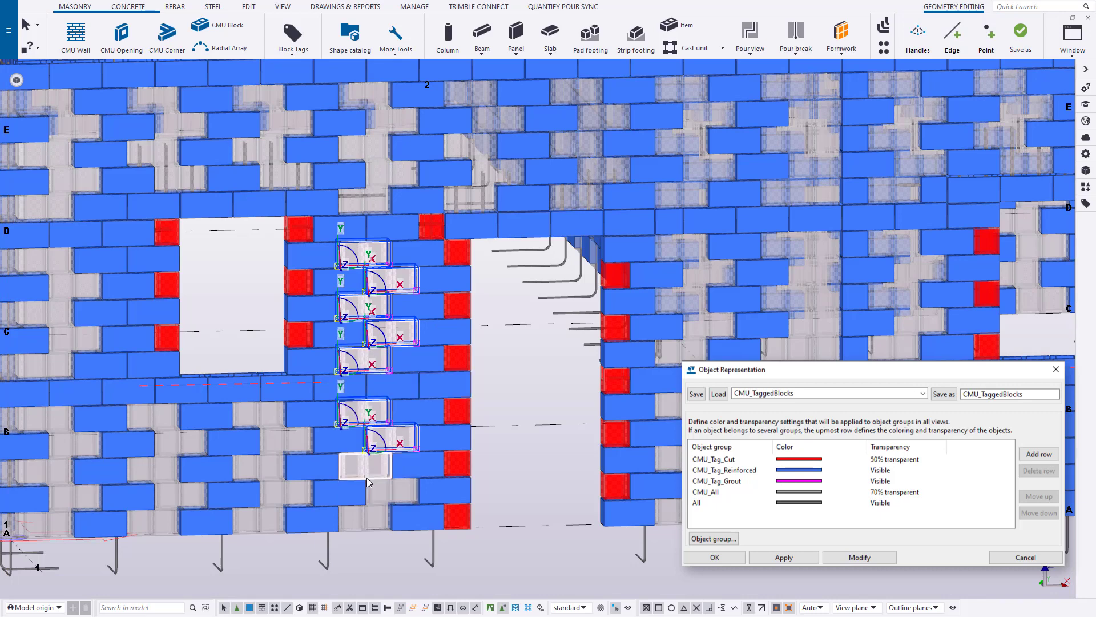
left_click(365, 474, "ctrl")
left_click(384, 501, "ctrl")
left_click(363, 521, "ctrl")
left_click(306, 54)
left_click(298, 67)
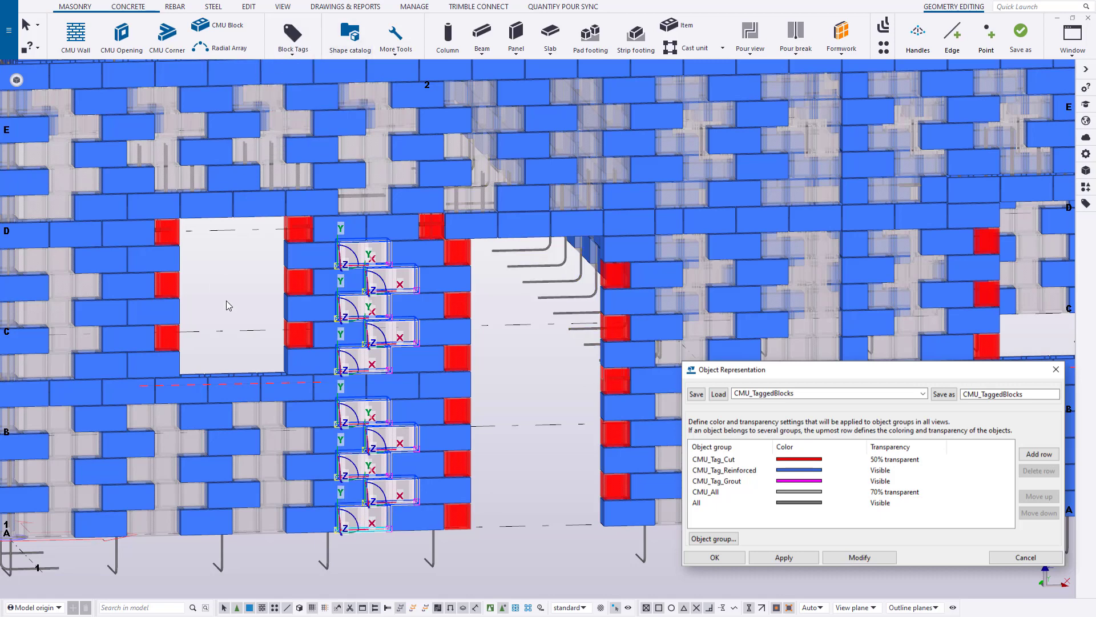
Check the tagged blocks' properties in the Properties panel by selecting the top grouted block and courses above.
left_click(367, 255)
left_click(1085, 153)
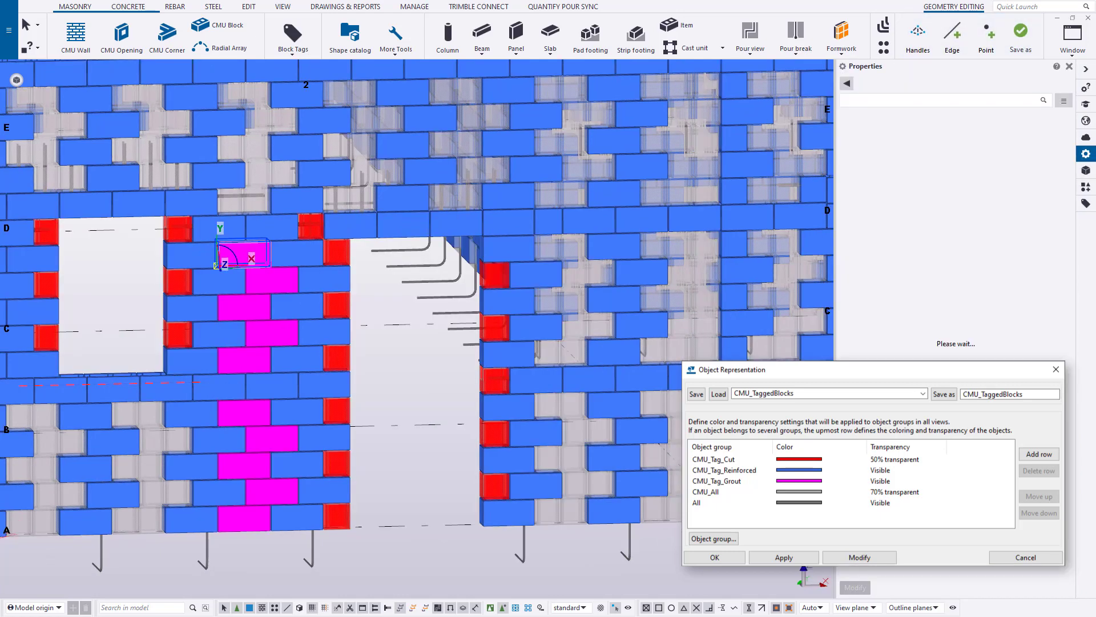
left_click(251, 197)
left_click(254, 179, "ctrl")
left_click(251, 147, "ctrl")
Create the 370 Masonry Block Quantities.xls report from all model objects.
left_click(260, 114, "ctrl")
left_click(243, 92, "ctrl")
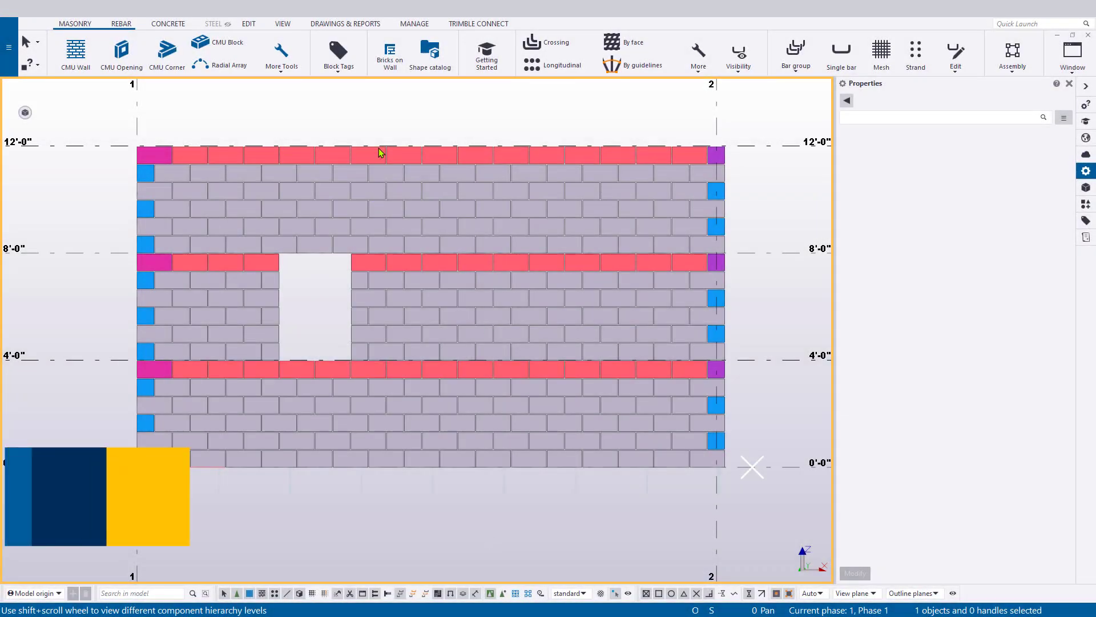
left_click(363, 25)
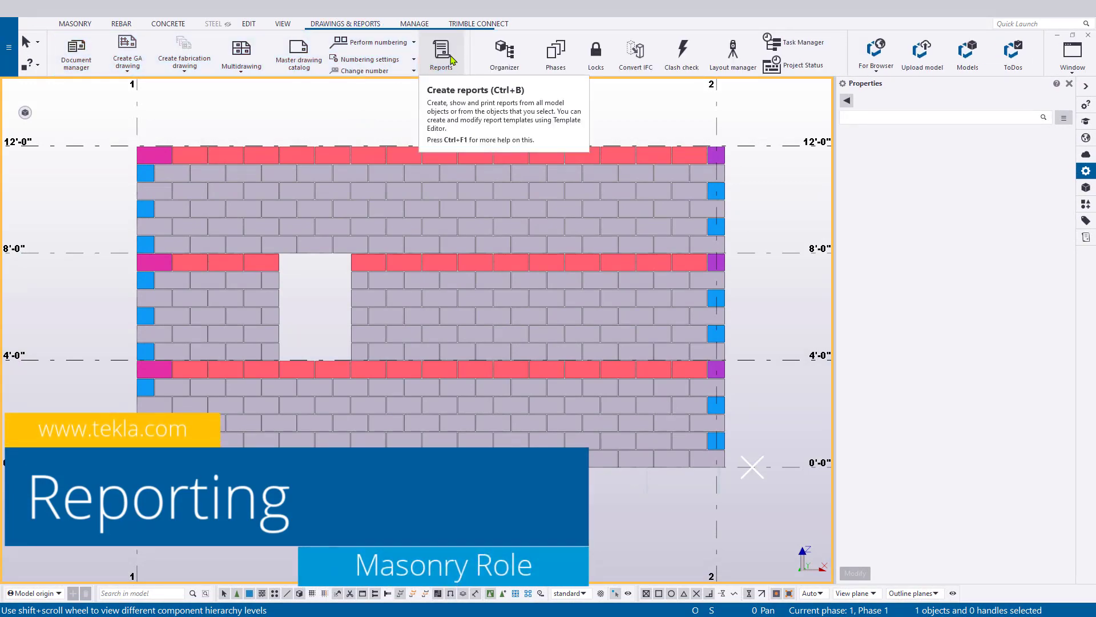
left_click(453, 59)
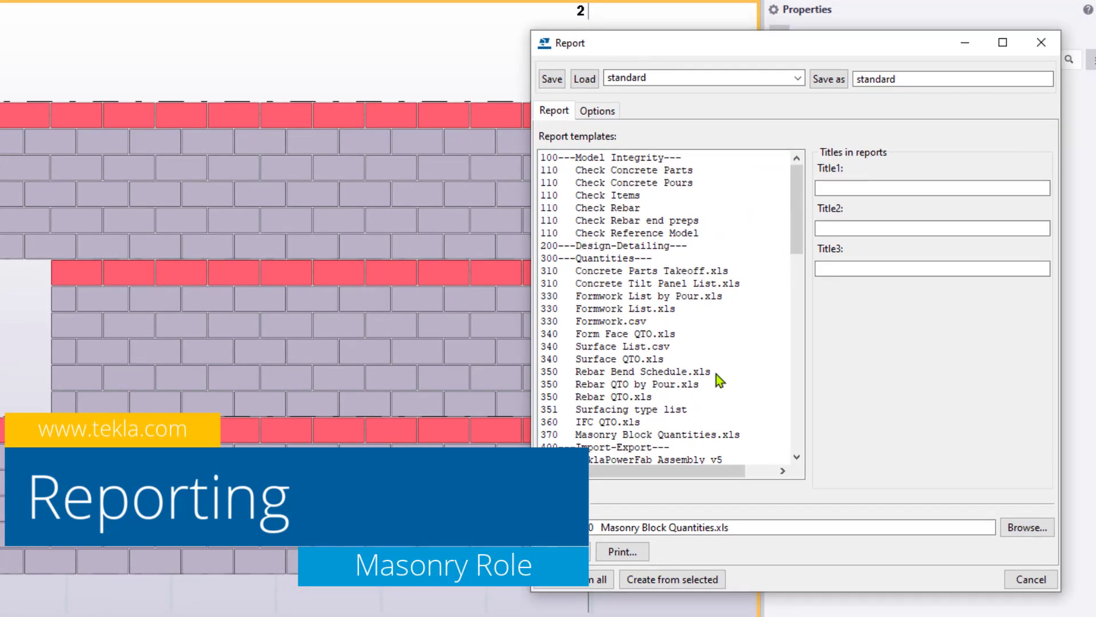
scroll(742, 354, "down", 1)
left_click(700, 397)
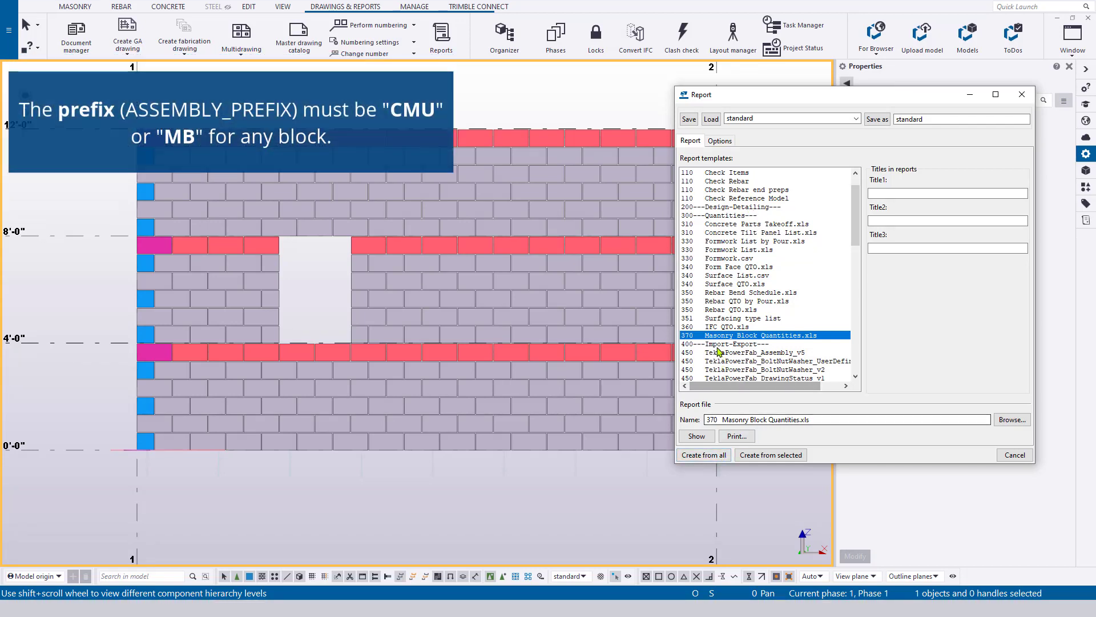
left_click(717, 455)
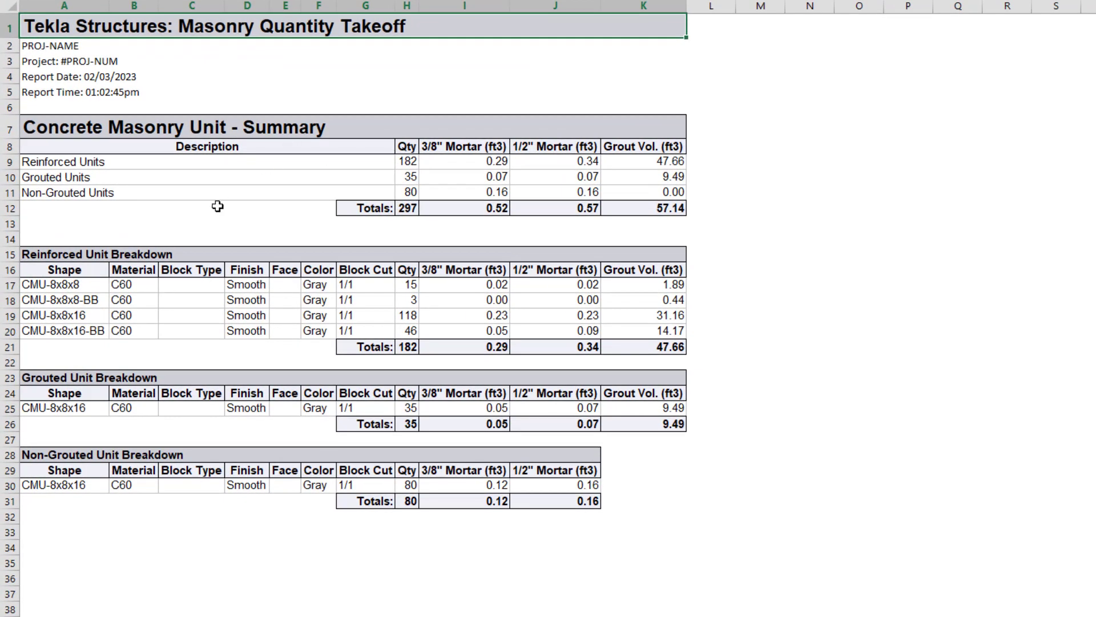
Review the Reinforced, Grouted and Non-Grouted Units rows in Excel, then return to the Report dialog.
left_click(122, 165)
left_click(135, 183)
left_click(144, 198)
left_click(256, 226)
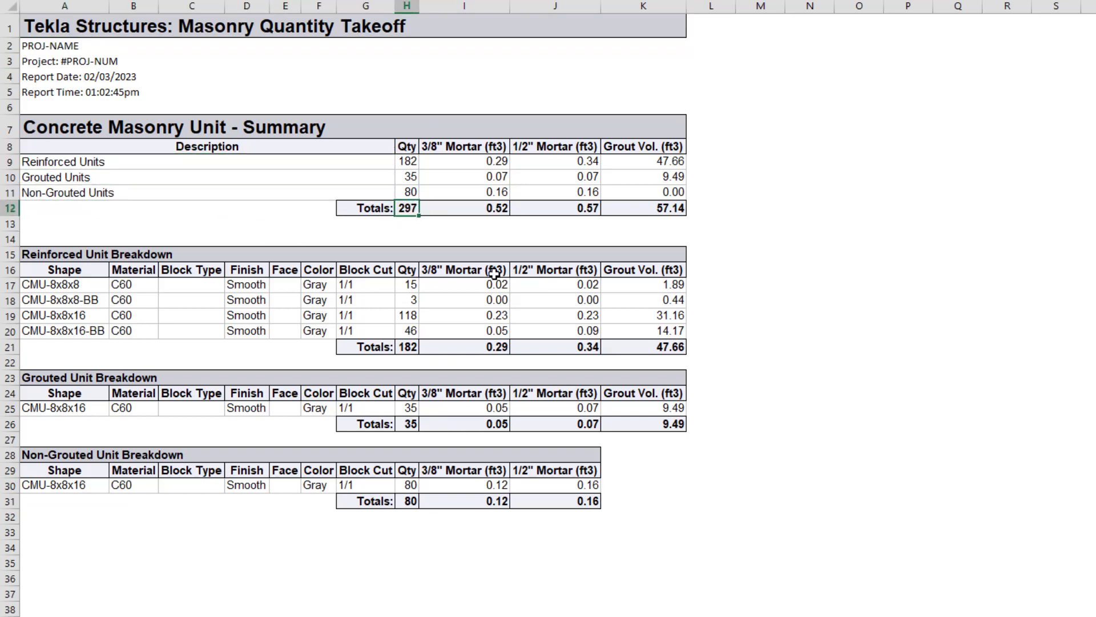
left_click(504, 241)
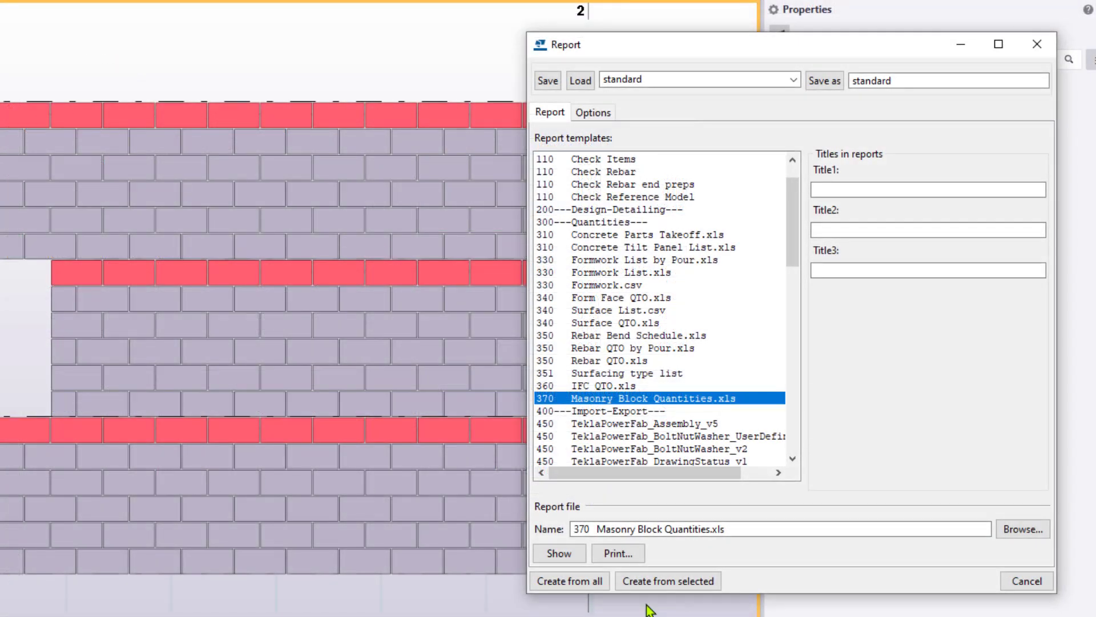
left_click(603, 114)
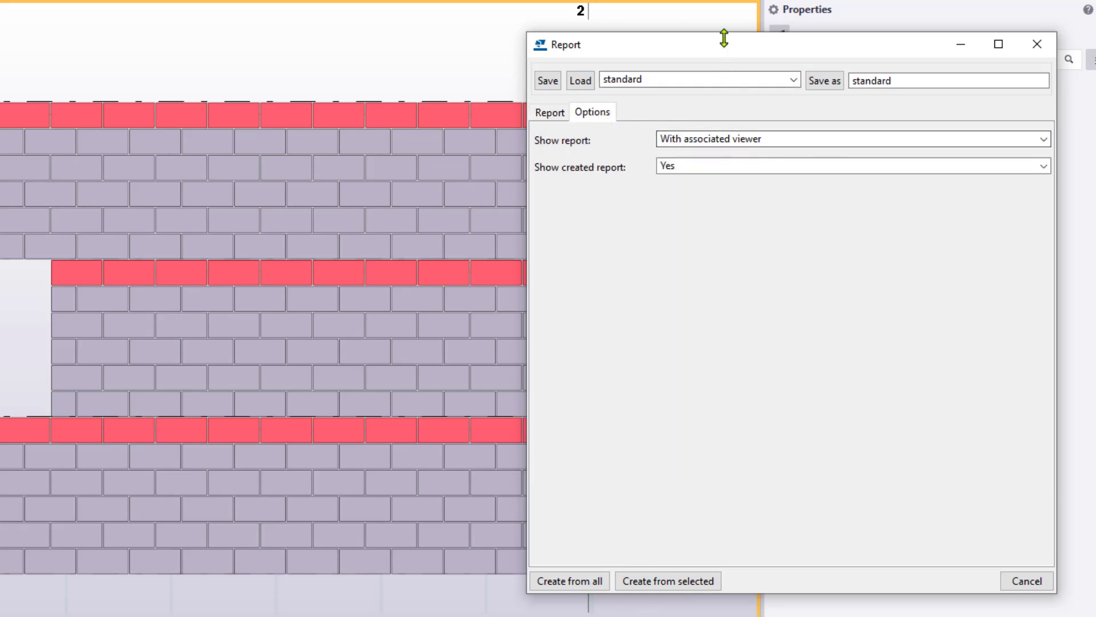
left_click_drag(724, 37, 724, 44)
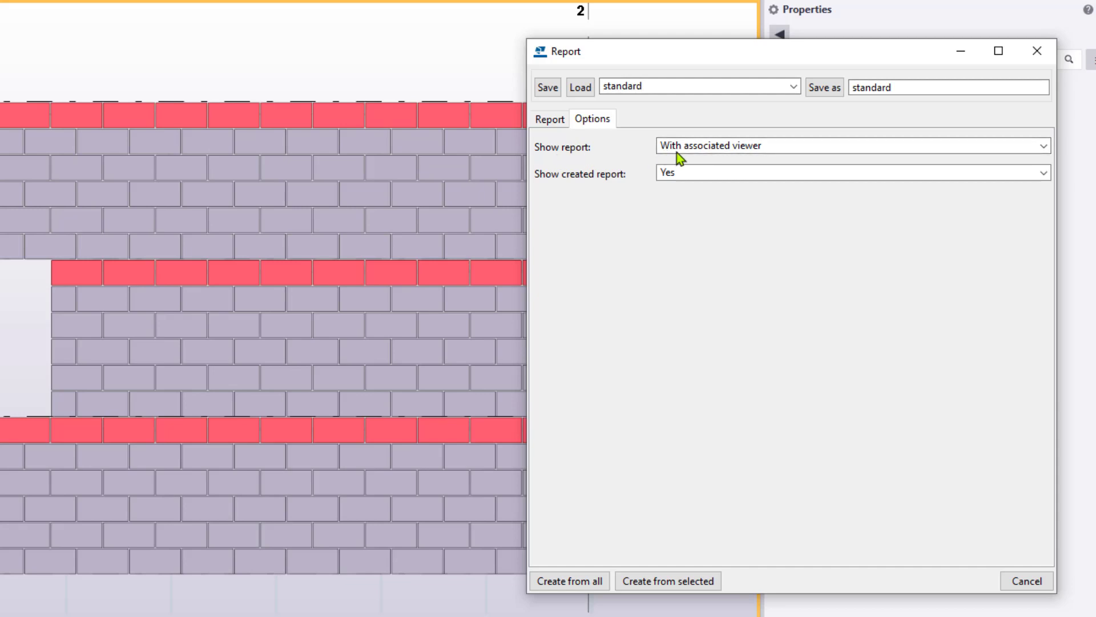
left_click(562, 121)
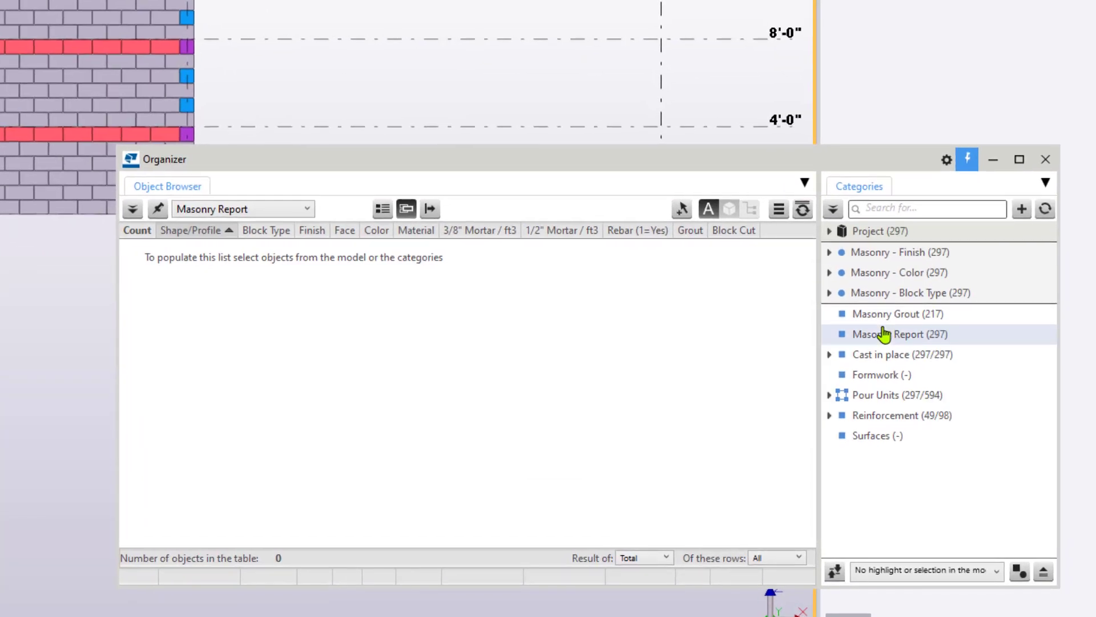
Drag all seven Masonry Report rows onto Face-Face (FF), then pick the count-6 row.
left_click(938, 337)
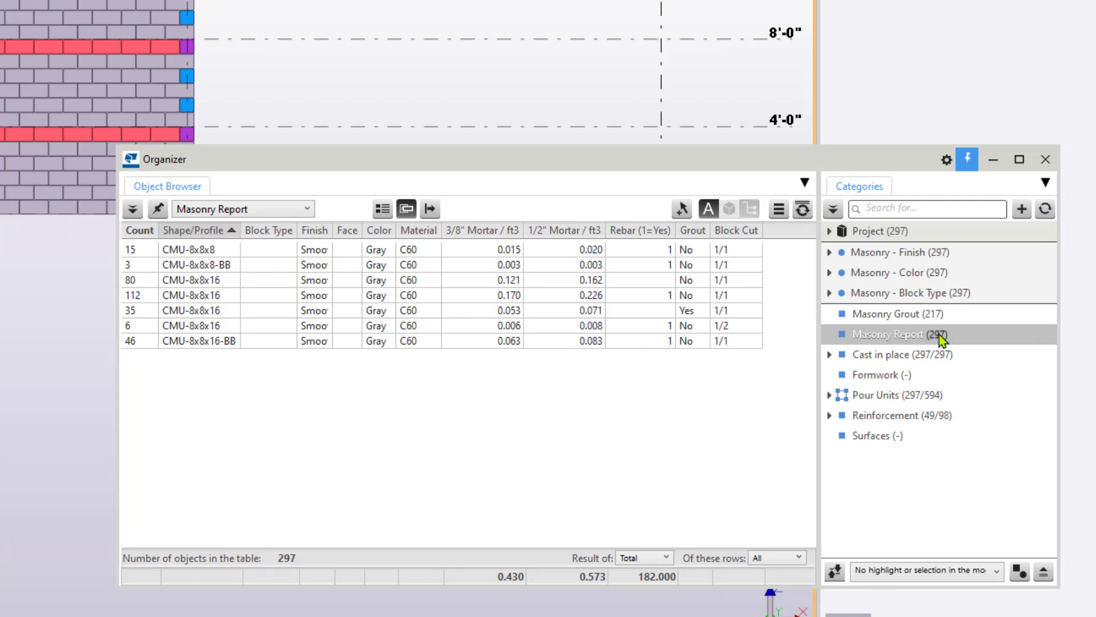
left_click(885, 314)
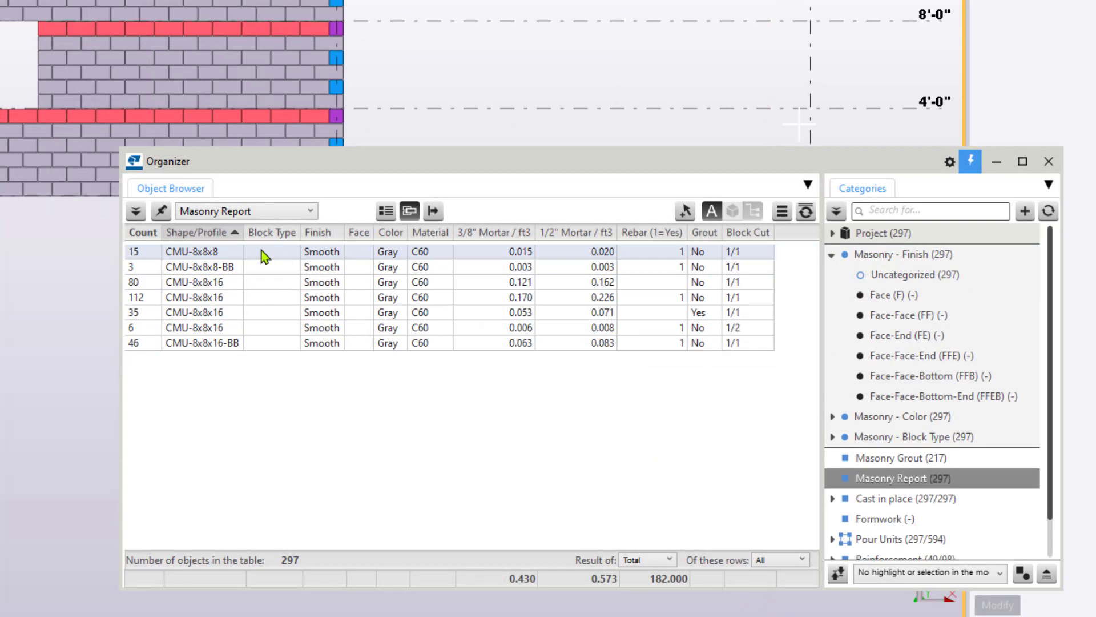
left_click(262, 250)
left_click(279, 345, "shift")
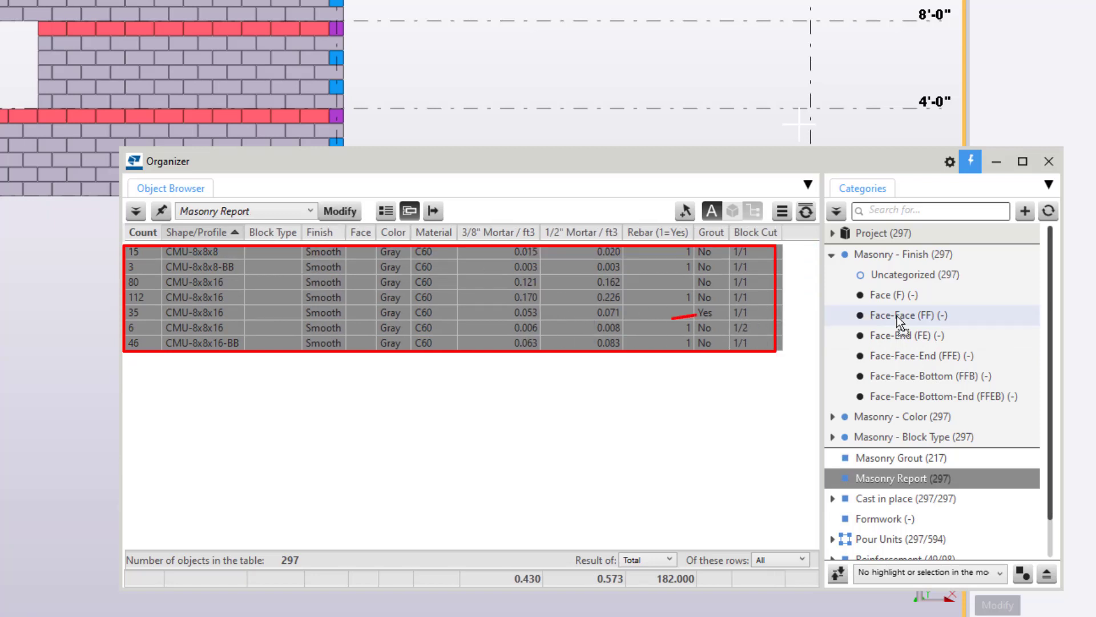
left_click_drag(908, 314, 908, 315)
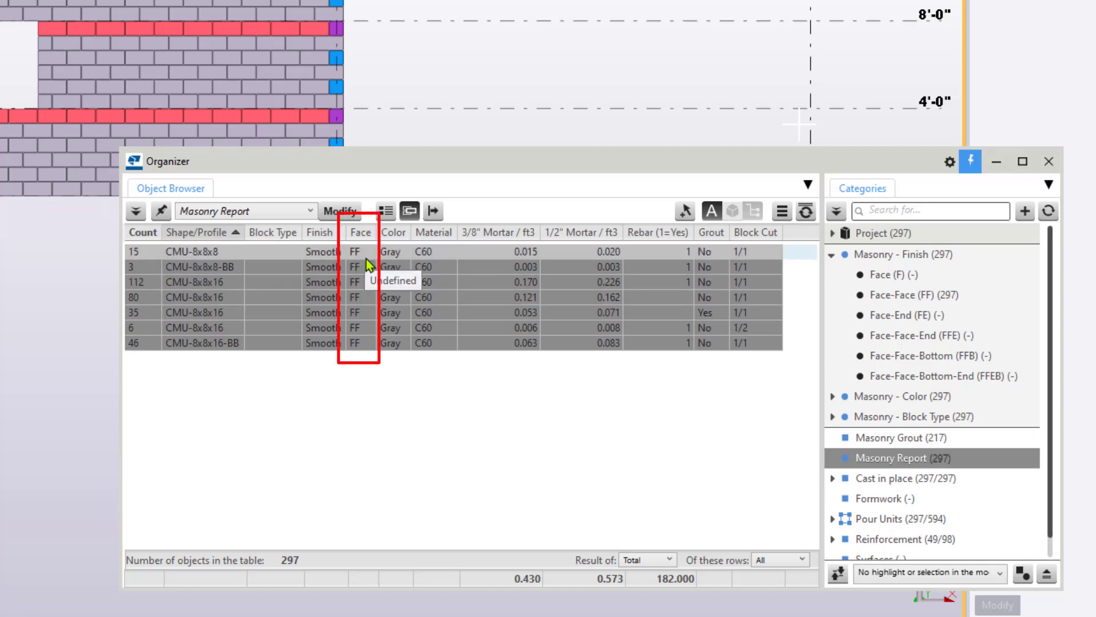
left_click(364, 333)
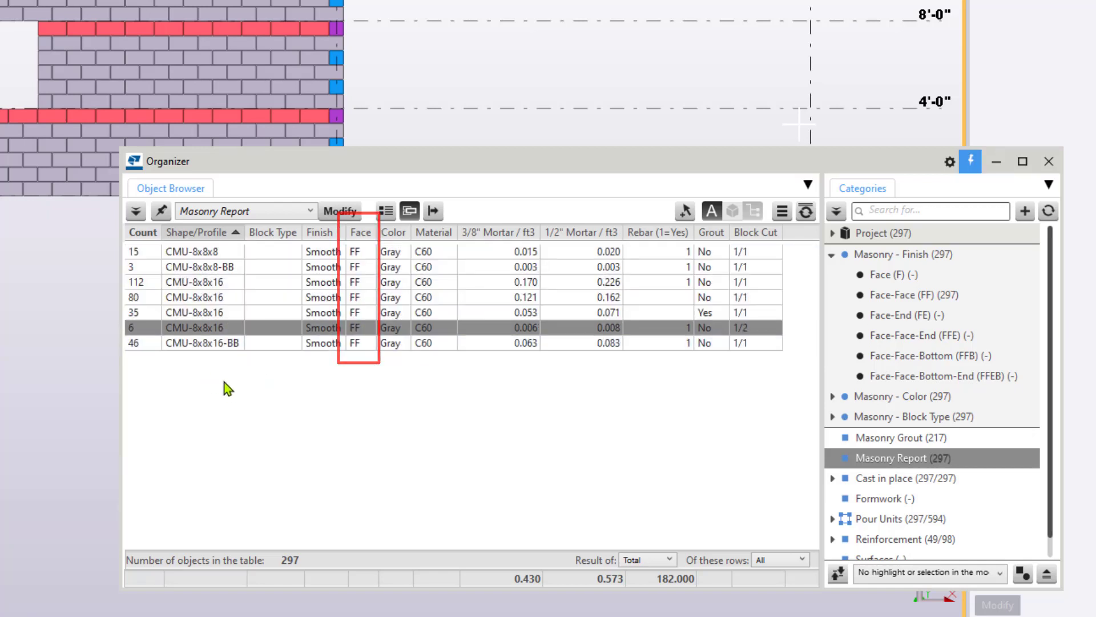
right_click(273, 330)
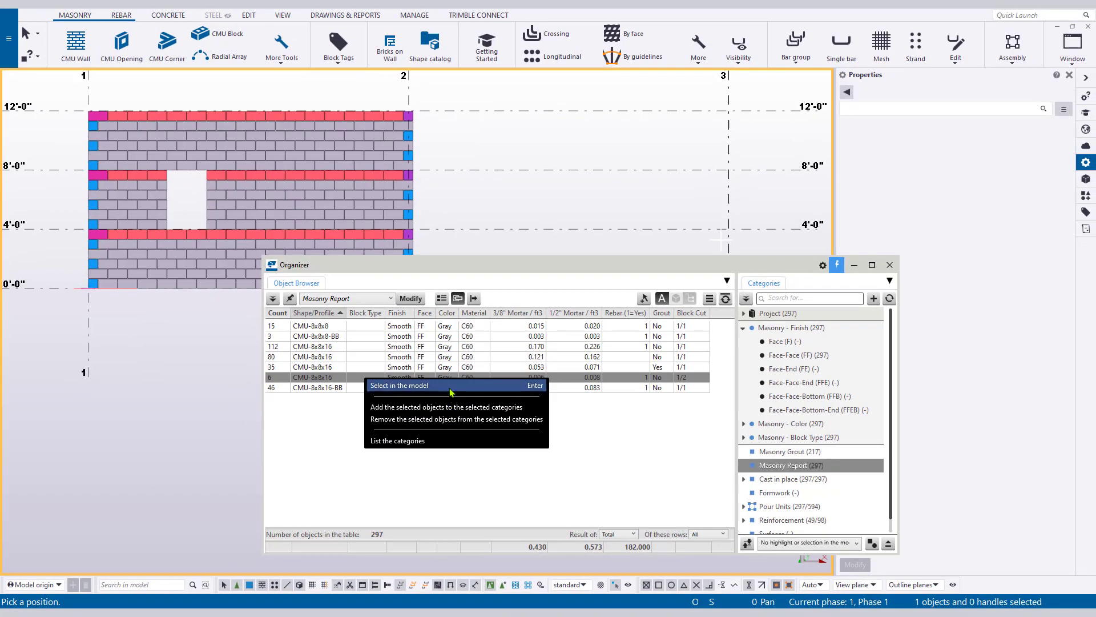
Select the 6-block and 112-block rows in the model, then expand Masonry - Color and Block Type.
left_click(354, 377)
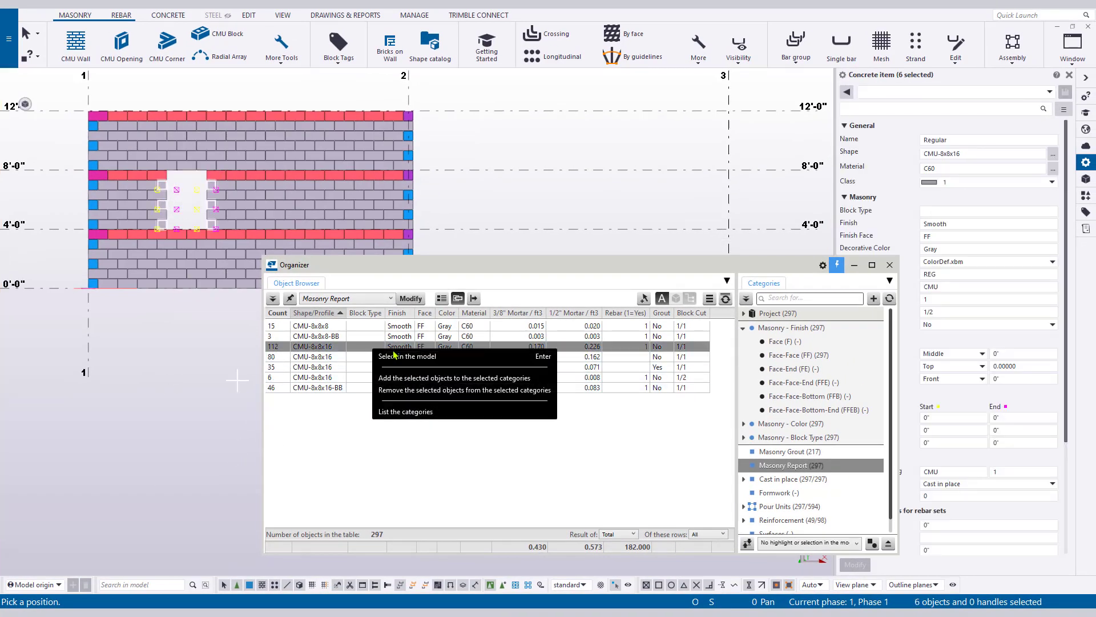
left_click(429, 358)
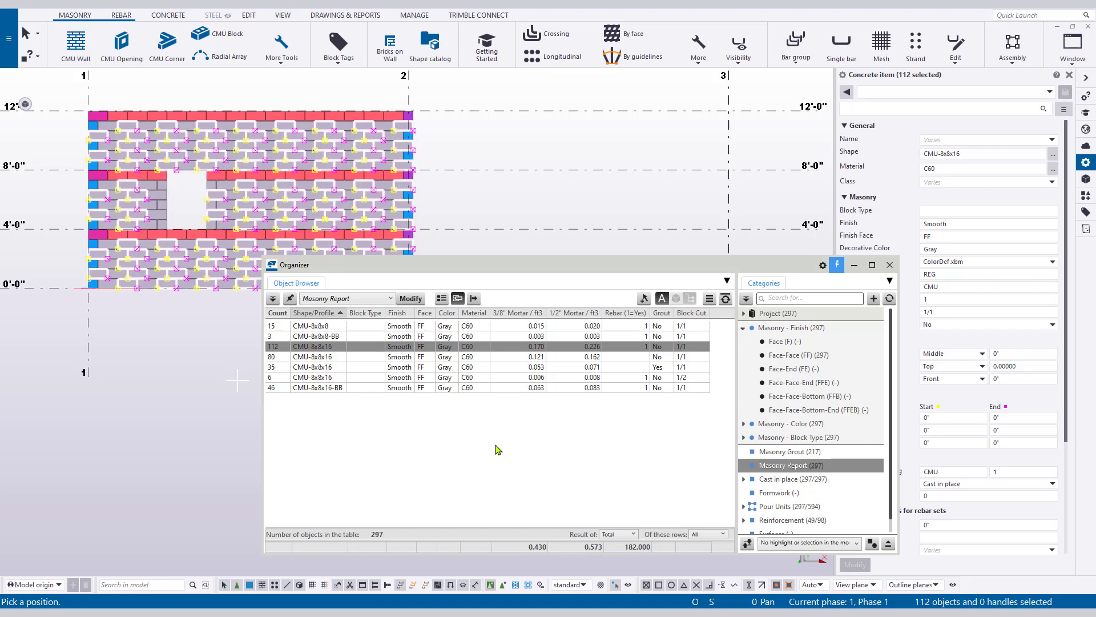
left_click(744, 423)
scroll(745, 427, "down", 2)
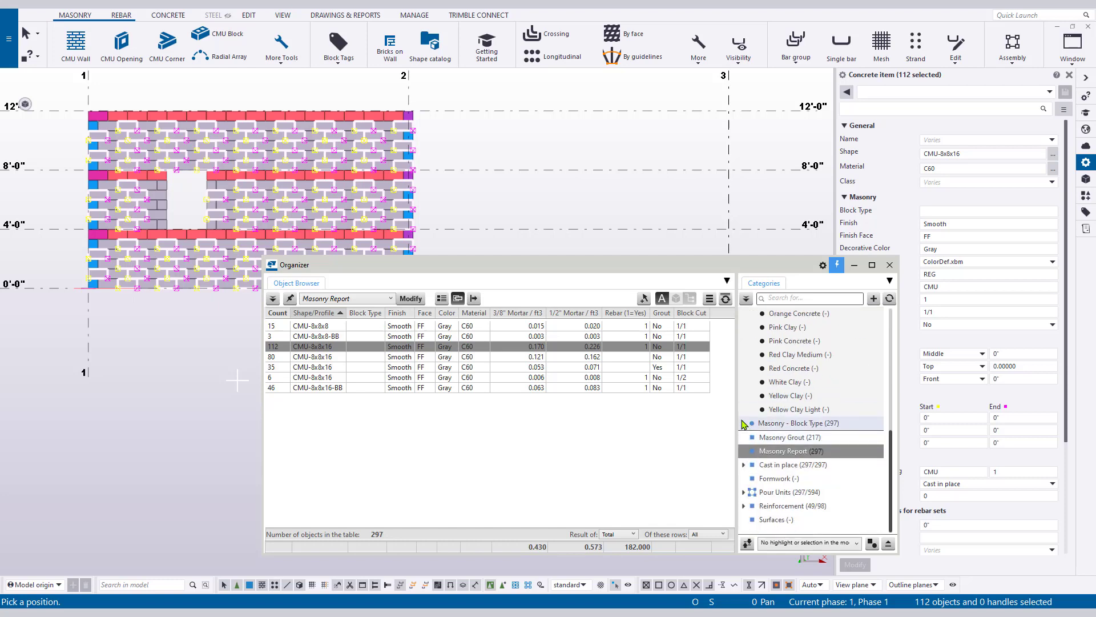
left_click(744, 424)
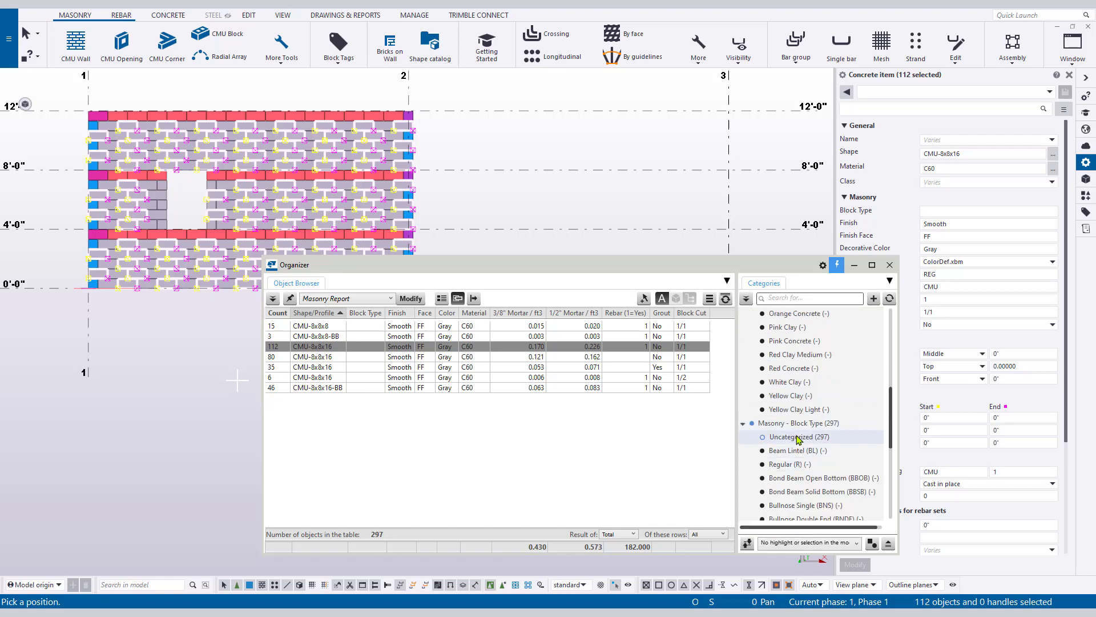
Browse the colour categories past Black Clay and open the Red Clay Medium category properties.
scroll(798, 439, "up", 6)
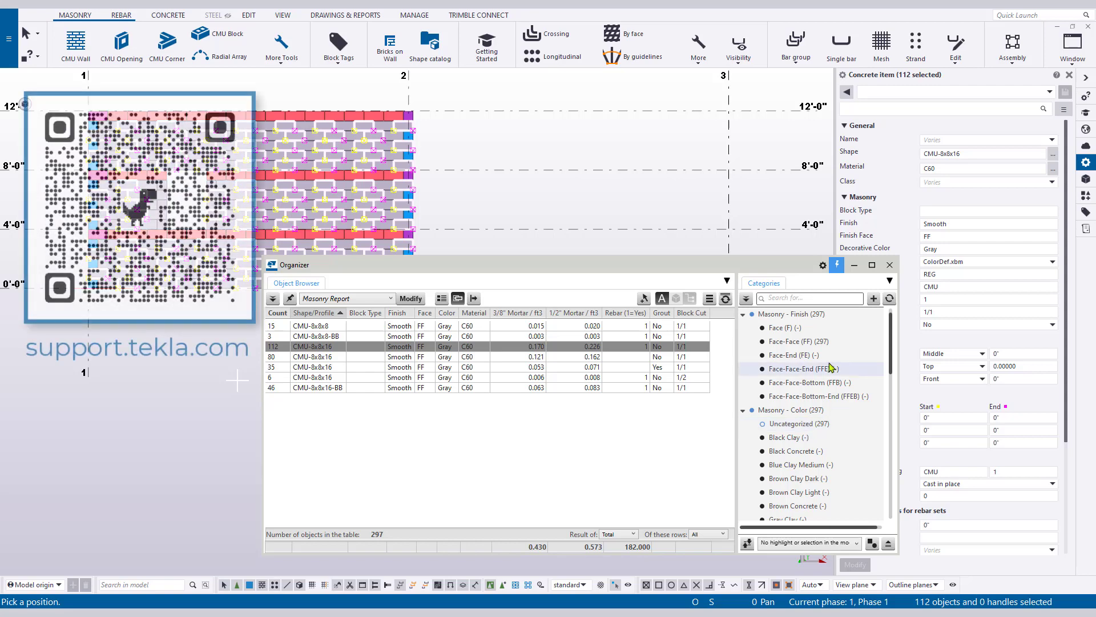
scroll(794, 402, "down", 1)
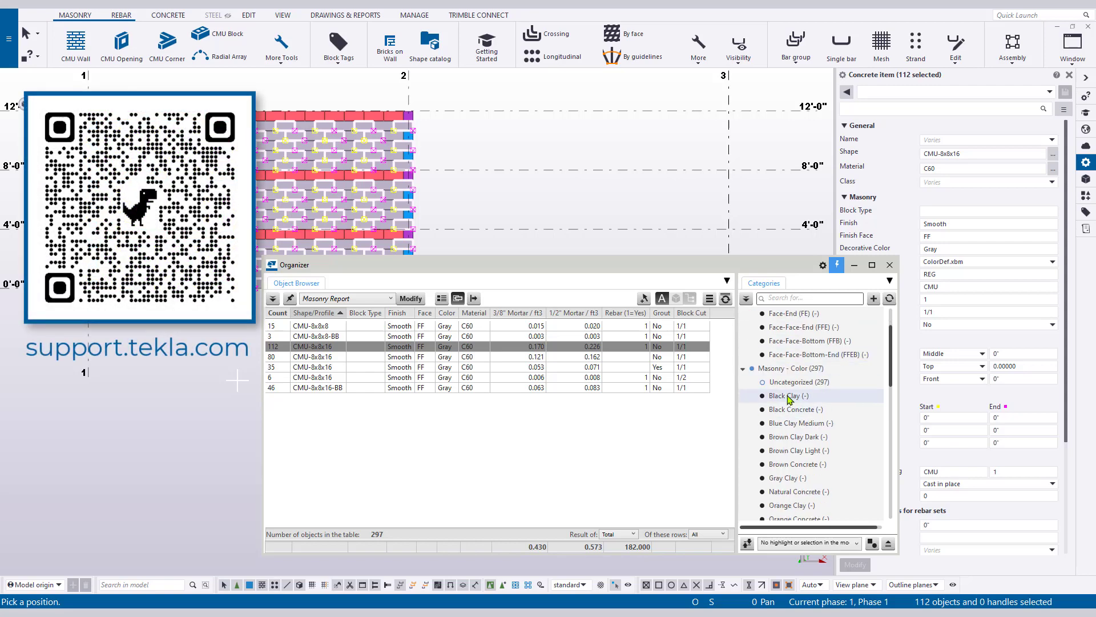
left_click(793, 396)
scroll(795, 411, "down", 3)
scroll(796, 423, "down", 2)
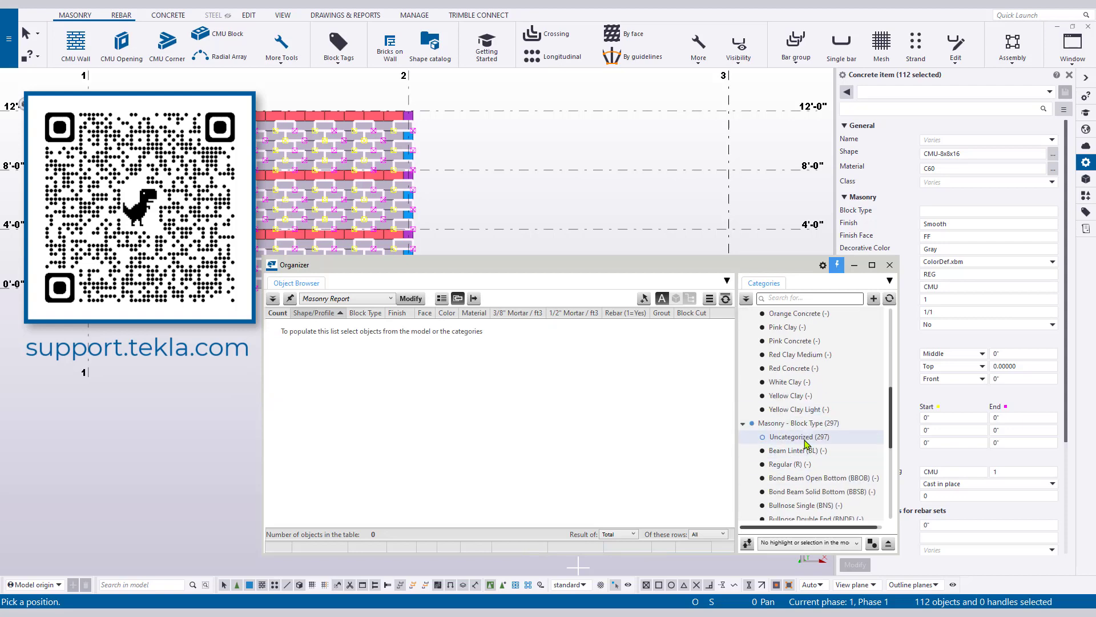
right_click(780, 355)
left_click(816, 499)
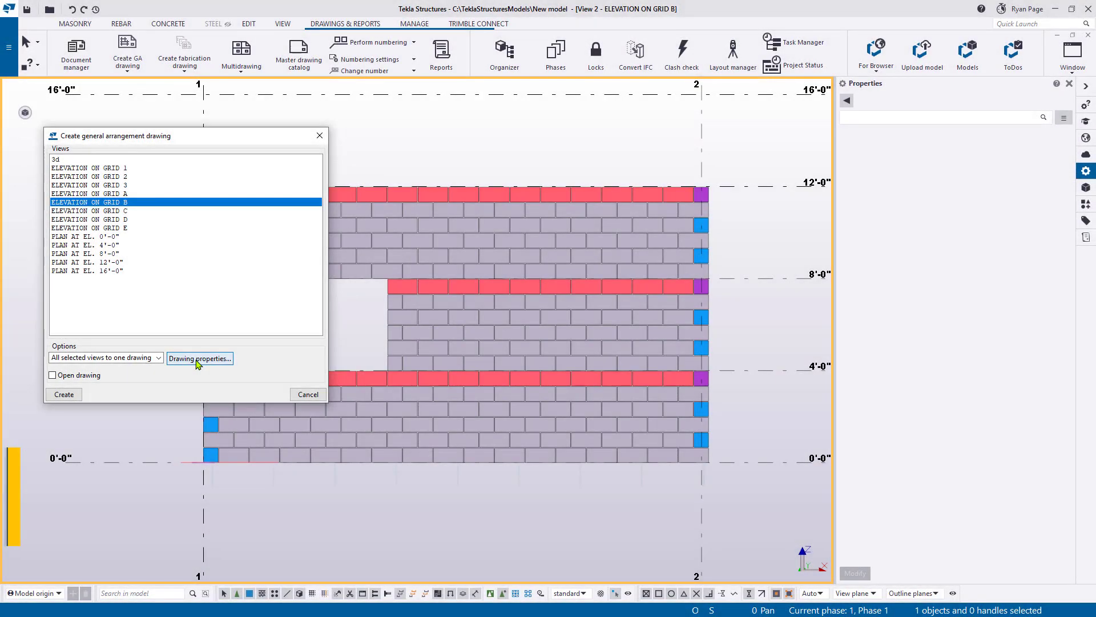
Load Masonry - Rebar - D-Size properties and create the grid B elevation GA drawing, opened.
left_click(197, 360)
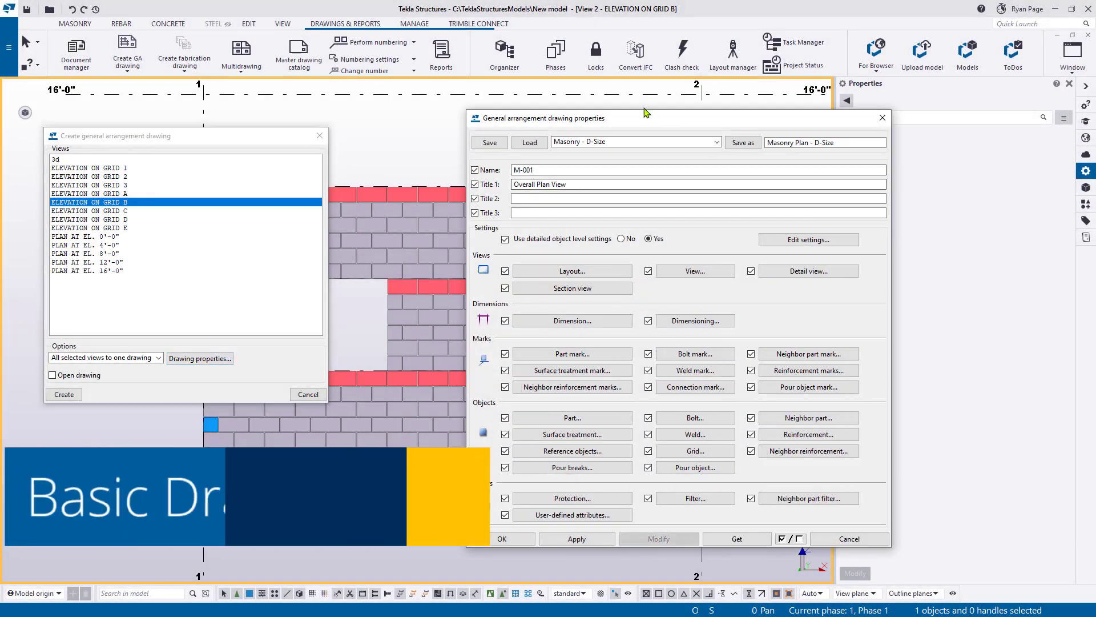
left_click(715, 139)
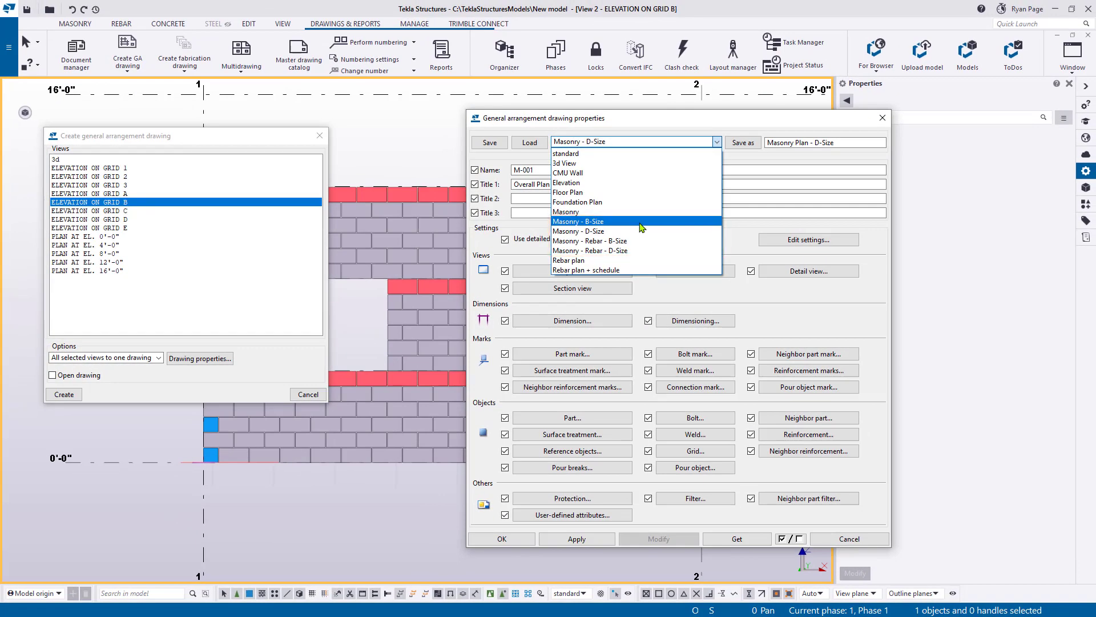
left_click(613, 251)
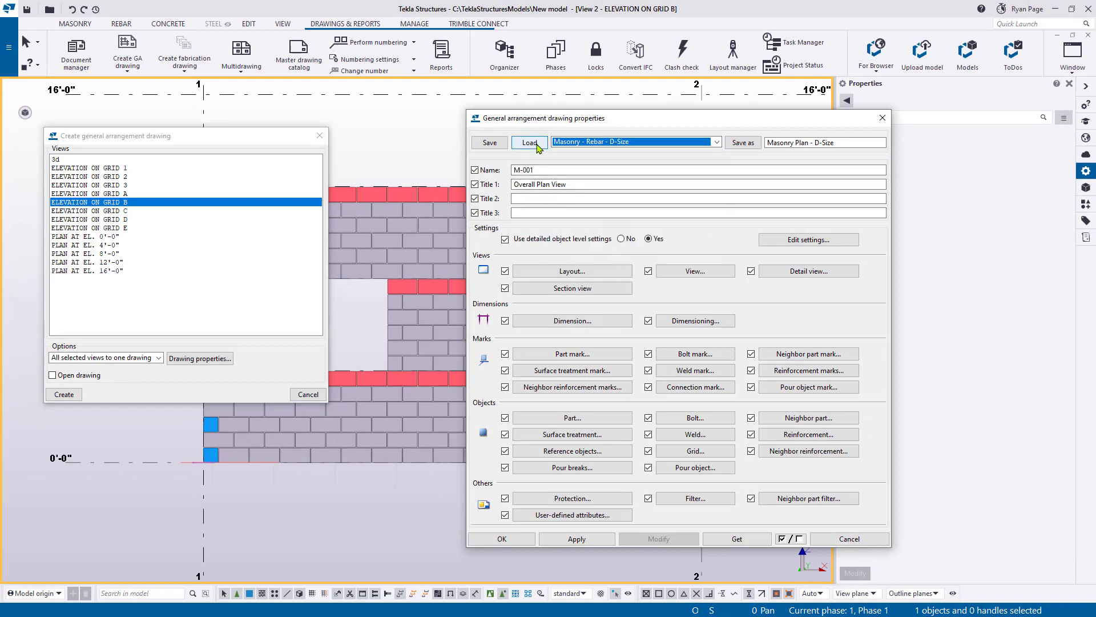
left_click_drag(612, 129, 598, 118)
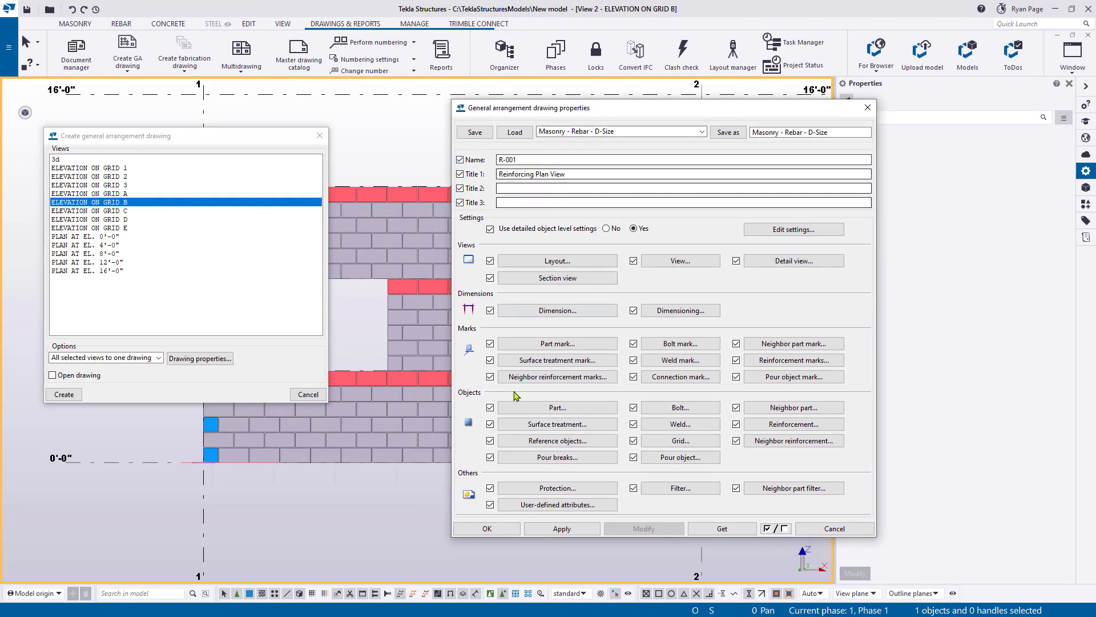
left_click(502, 533)
left_click(82, 377)
left_click(64, 399)
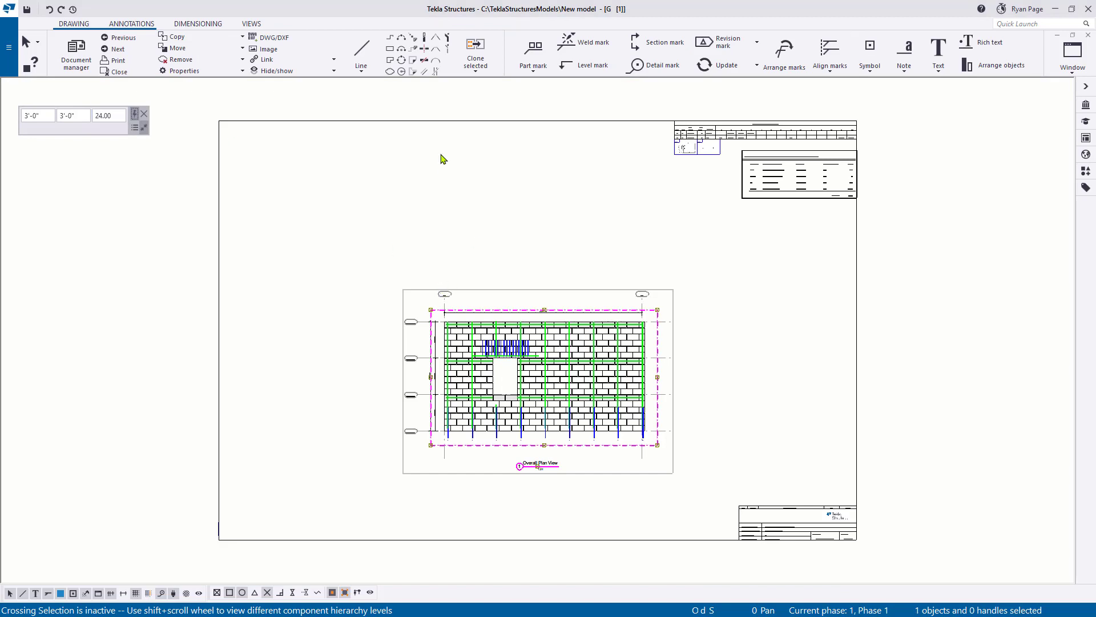
Load the Masonry - B-Size settings and apply them to the open drawing.
scroll(572, 209, "up", 2)
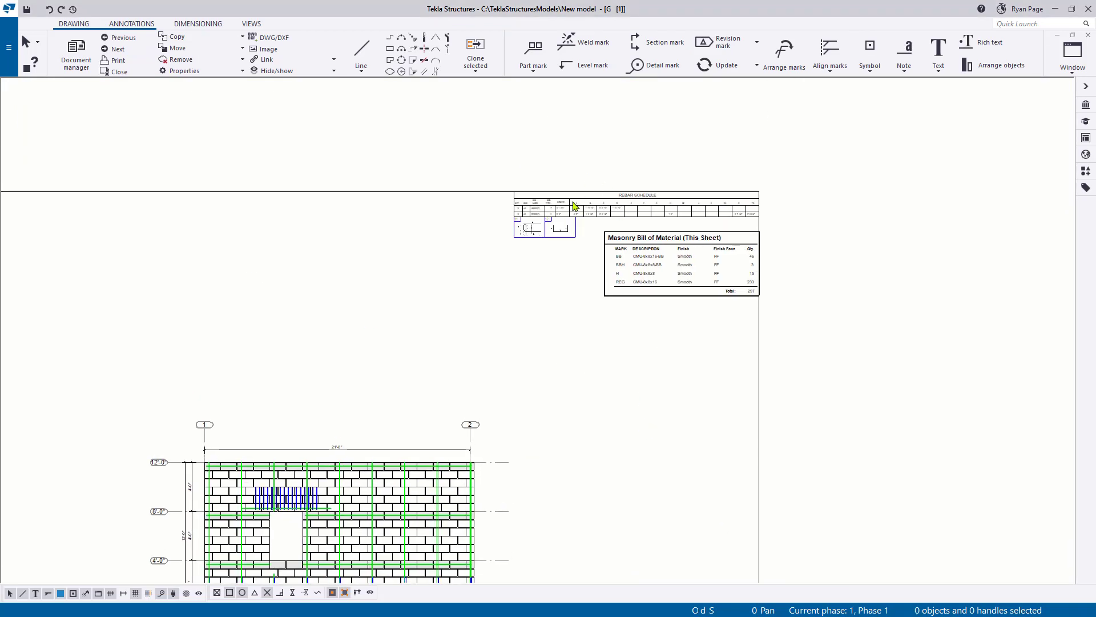
scroll(573, 209, "up", 3)
scroll(237, 195, "down", 1)
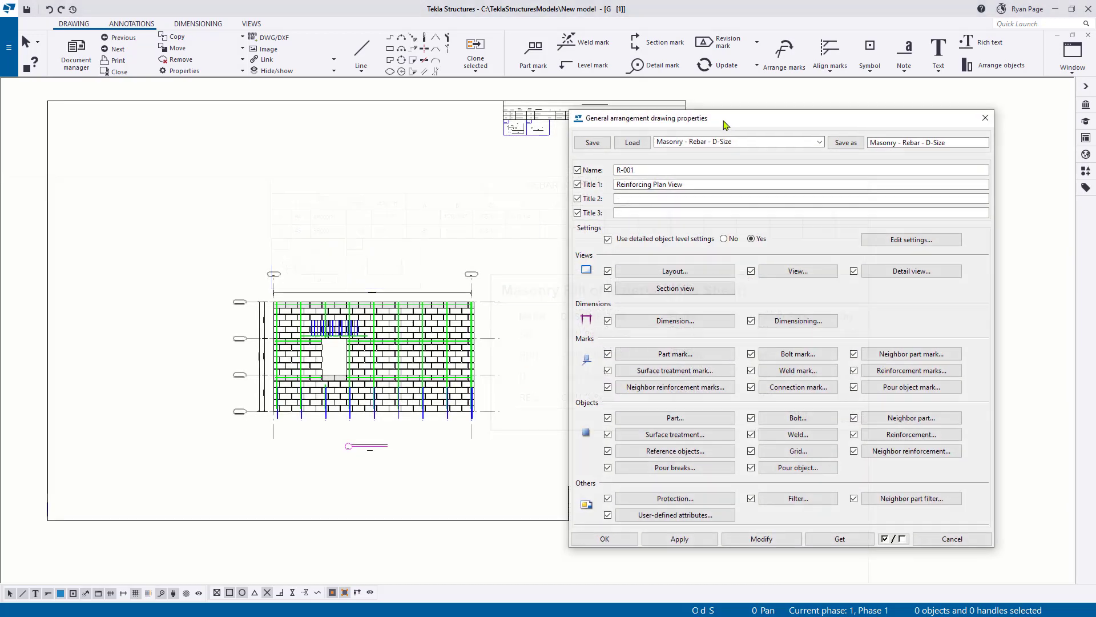
left_click(817, 140)
left_click(699, 220)
left_click(630, 141)
left_click(749, 539)
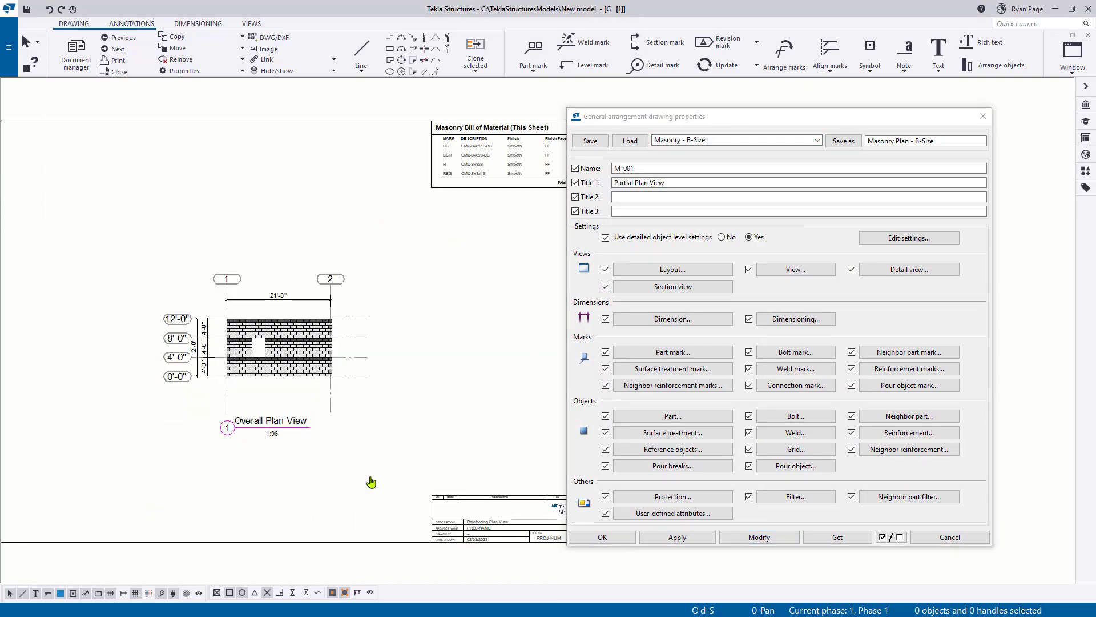
Rescale the wall's drawing view to 1:48.
left_click(331, 403)
middle_click_drag(320, 330, 393, 370)
double_click(117, 116)
type("48")
key("Return")
key("Escape")
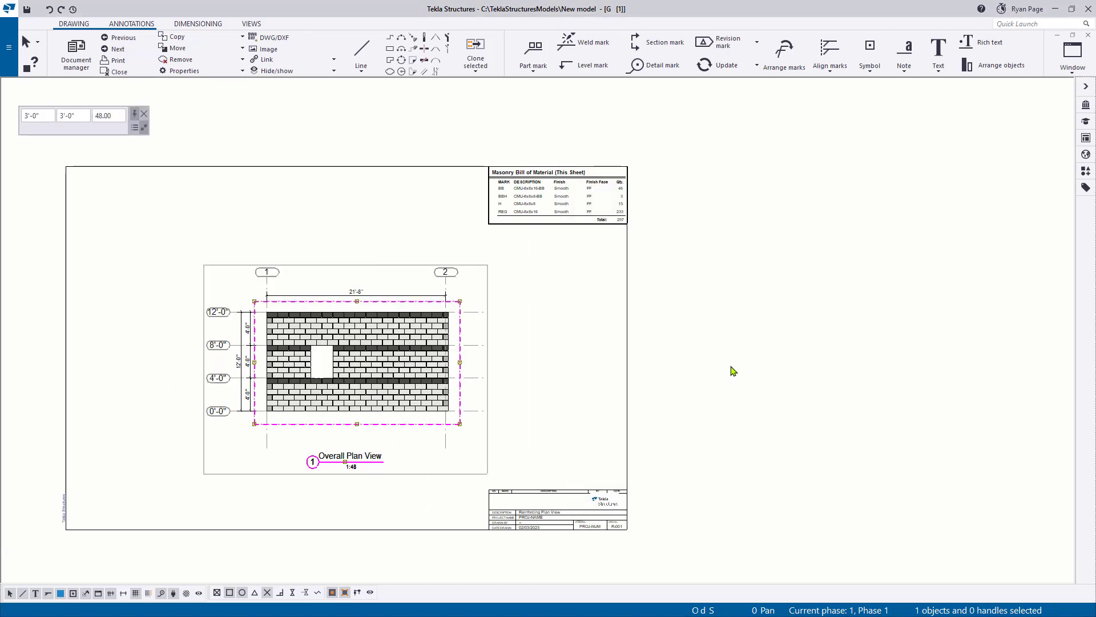